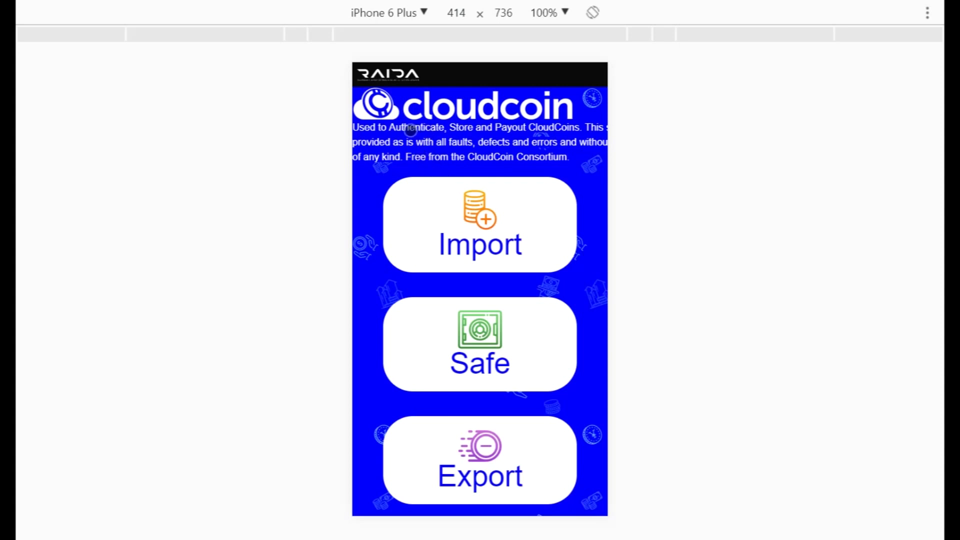
# Show the RAIDA status panel listing servers 0–24 as ready with response times
pyautogui.click(384, 74)
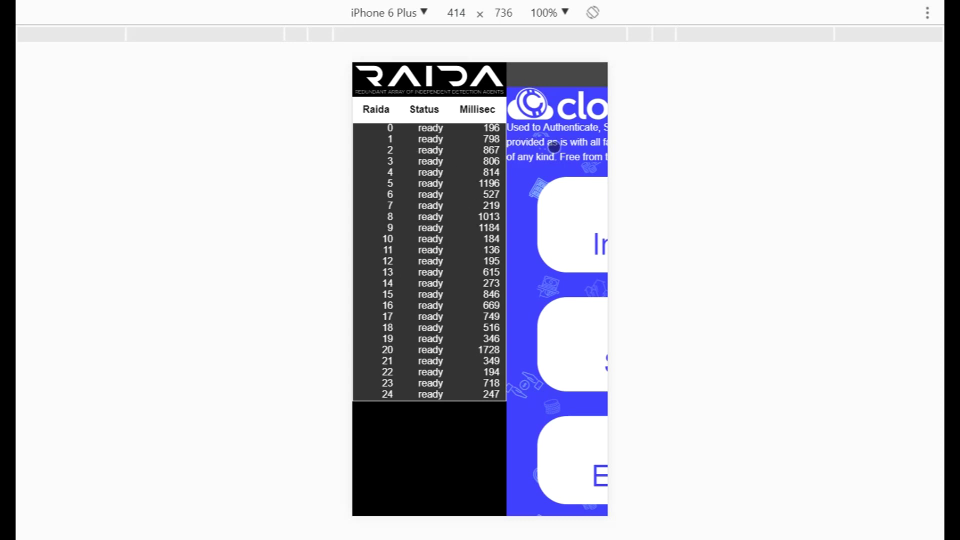
# Recheck the RAIDA response times, close the panel, and bring up the Upload Coin dialog
pyautogui.click(554, 146)
pyautogui.click(398, 79)
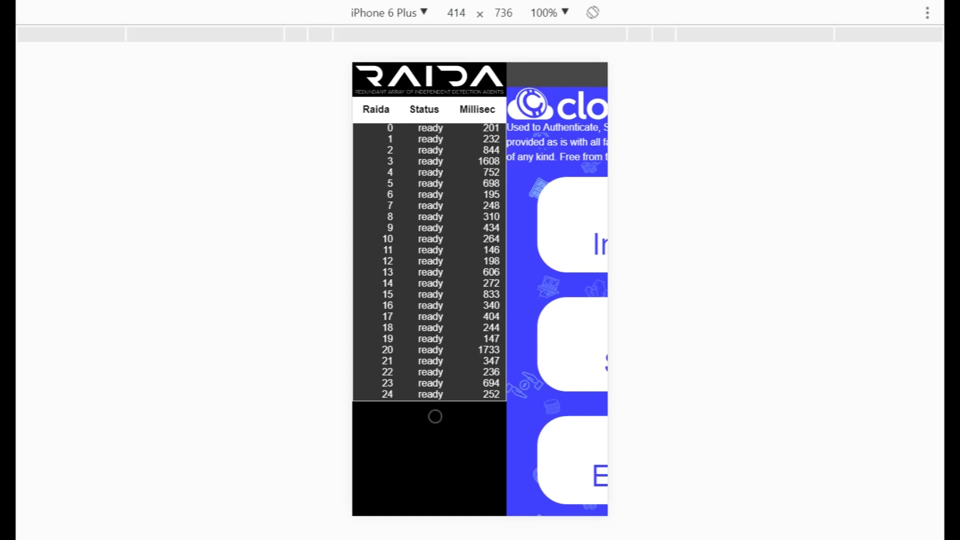
pyautogui.click(541, 210)
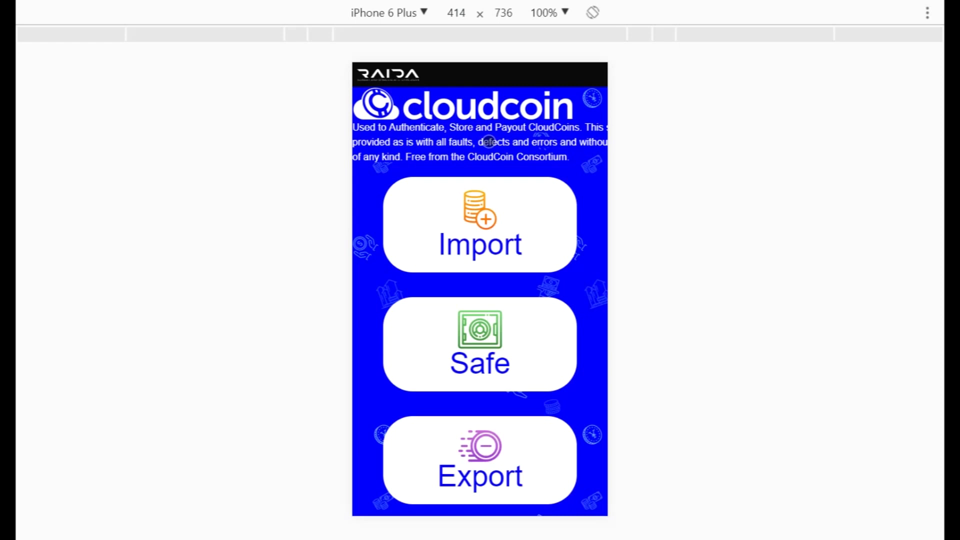
pyautogui.click(492, 232)
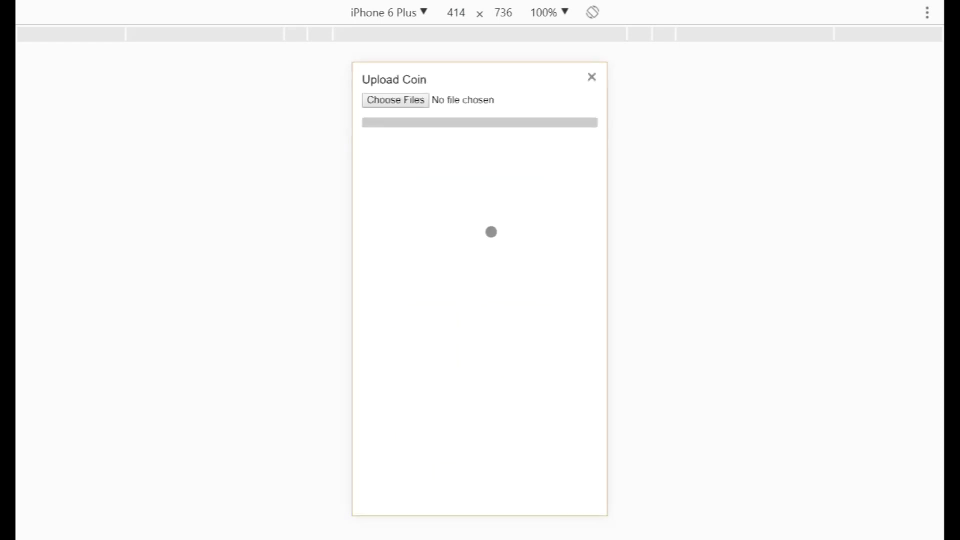
# Import 6.CloudCoins.iphone3.stack to bank its 6 coins, then dismiss the import results
pyautogui.click(407, 103)
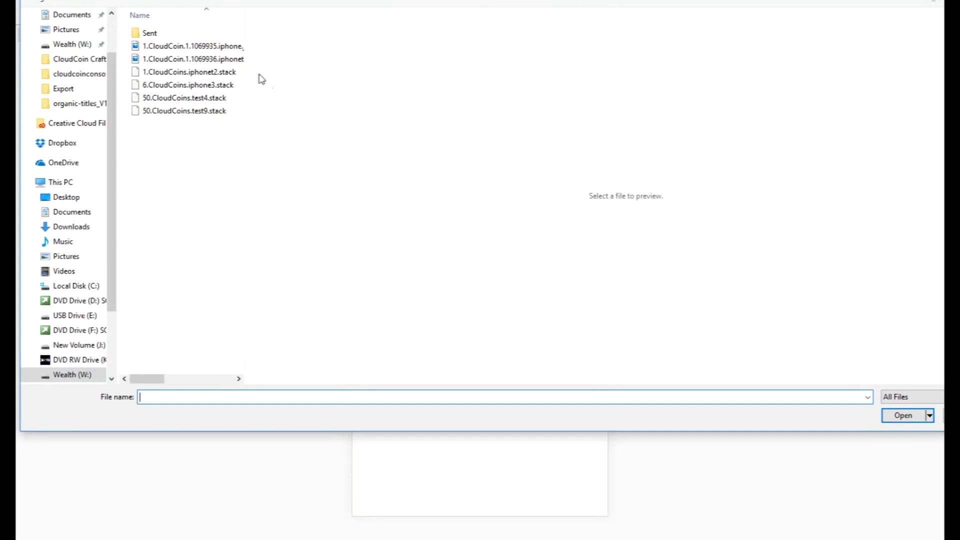
pyautogui.moveTo(243, 15); pyautogui.dragTo(287, 15)
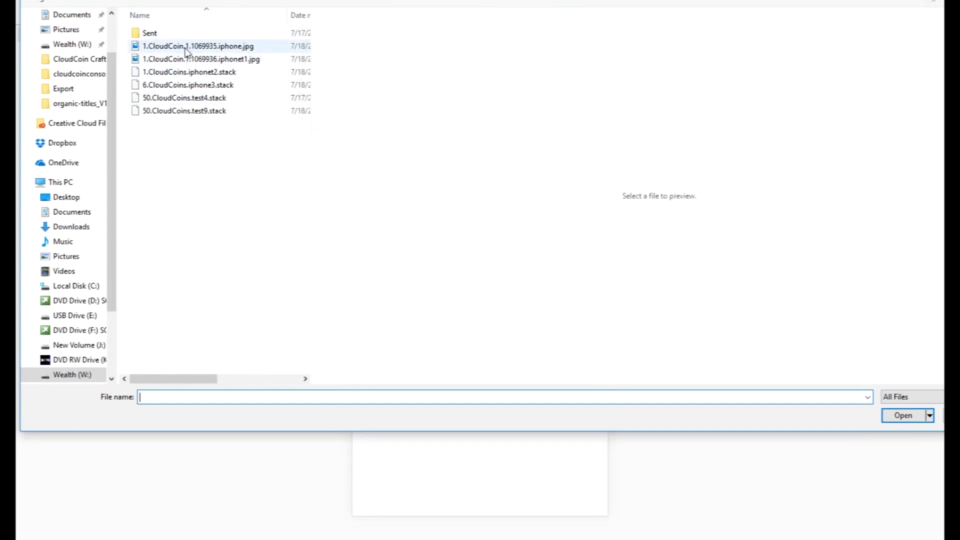
pyautogui.click(186, 47)
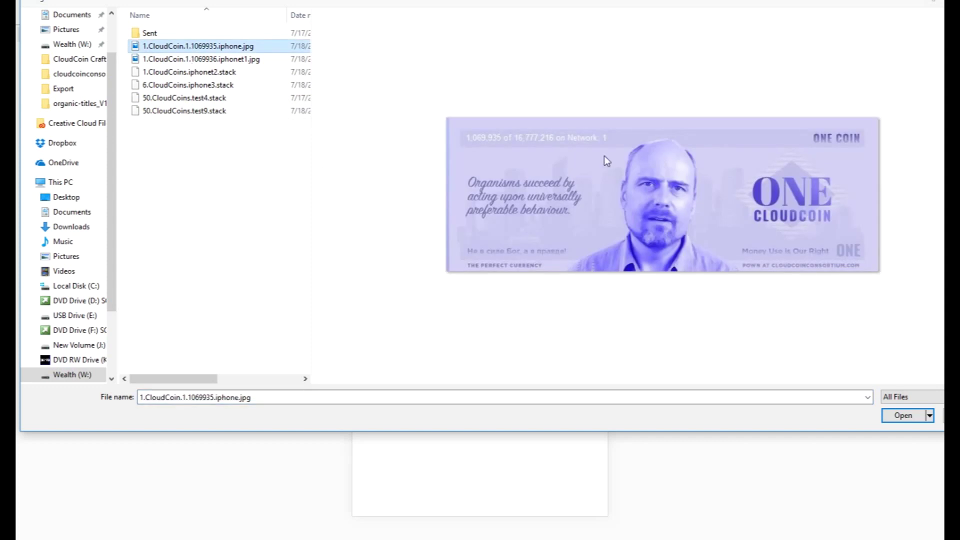
pyautogui.click(231, 59)
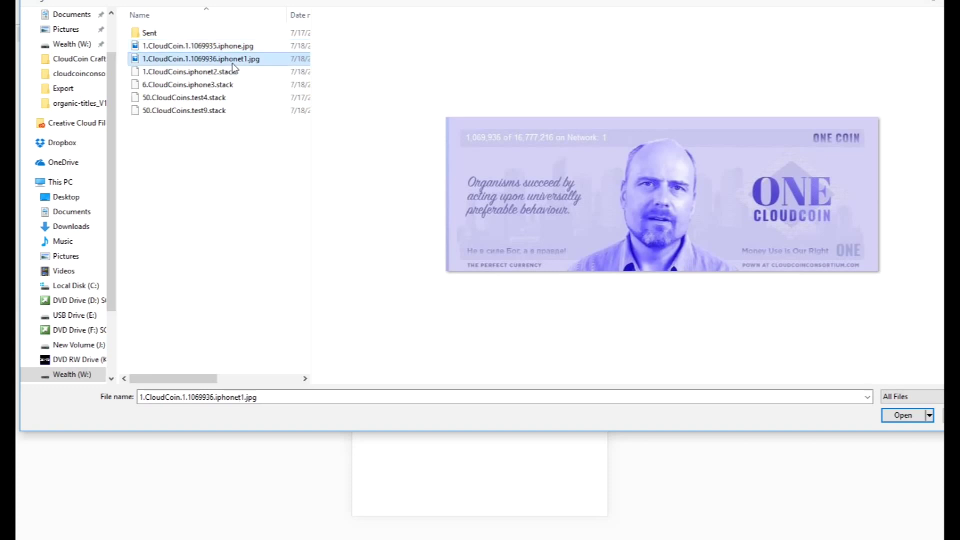
pyautogui.click(225, 73)
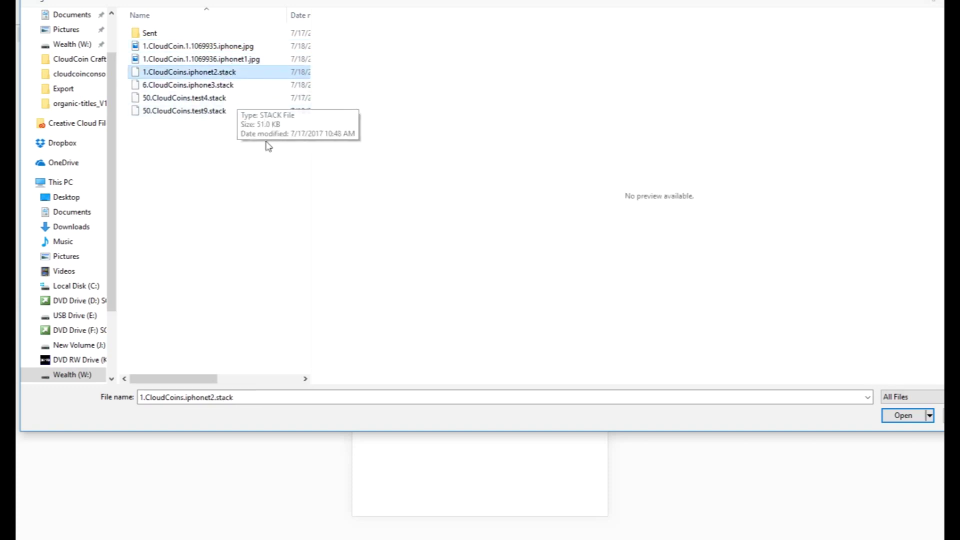
pyautogui.click(190, 87)
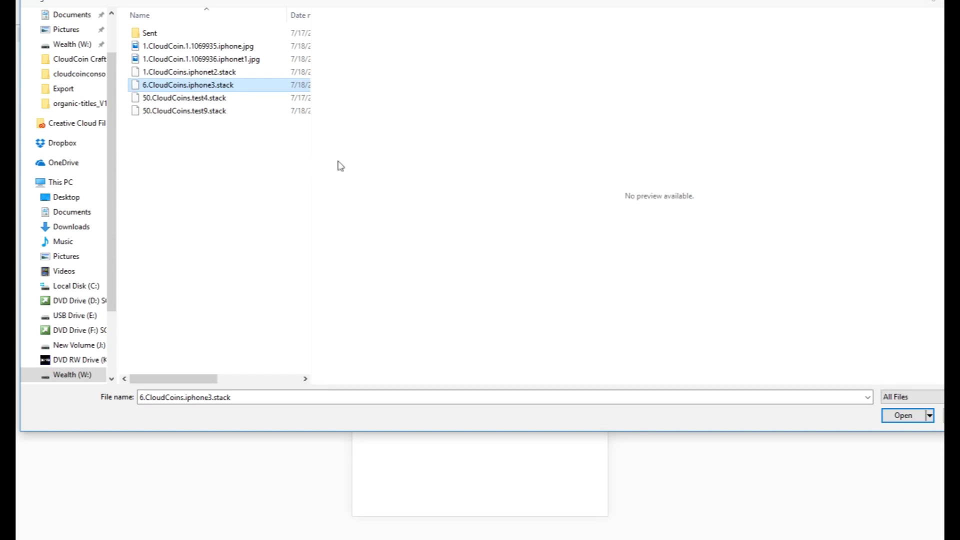
pyautogui.click(910, 418)
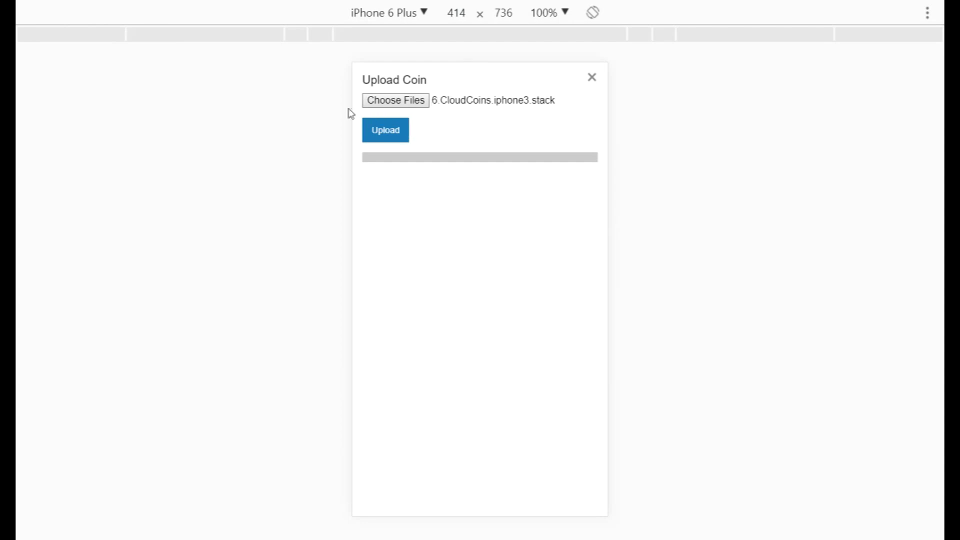
pyautogui.click(392, 130)
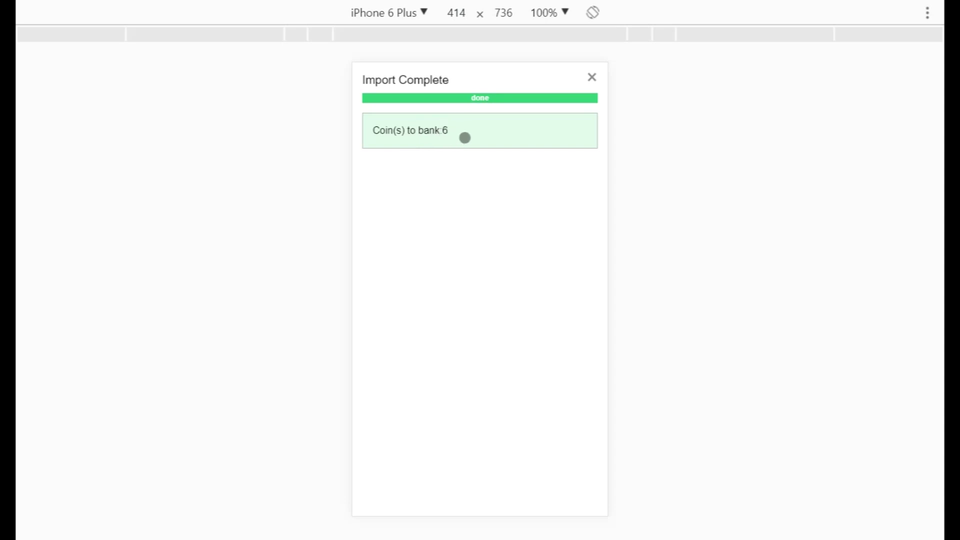
pyautogui.click(592, 77)
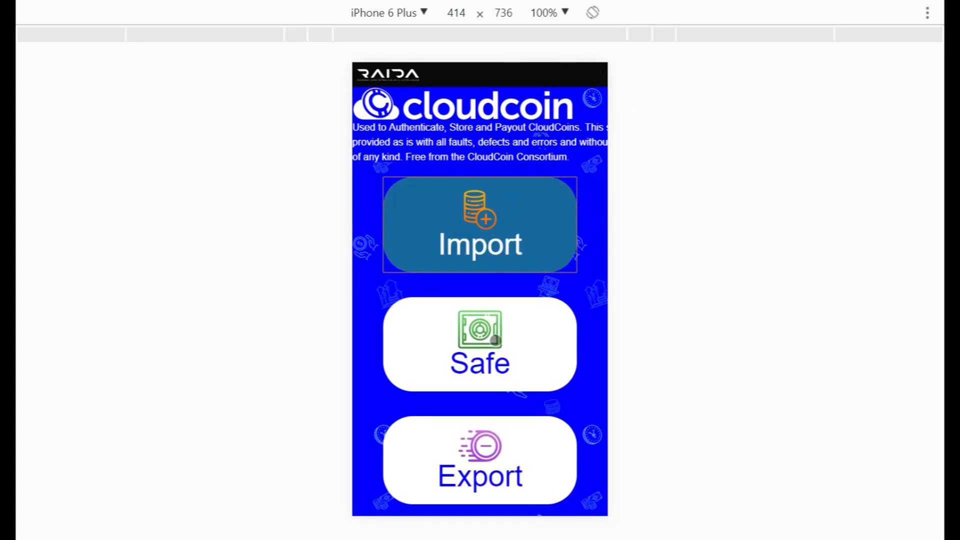
# Check the Safe's 306 balance (6 ones, 3 hundreds, none fracked), then close it
pyautogui.click(494, 338)
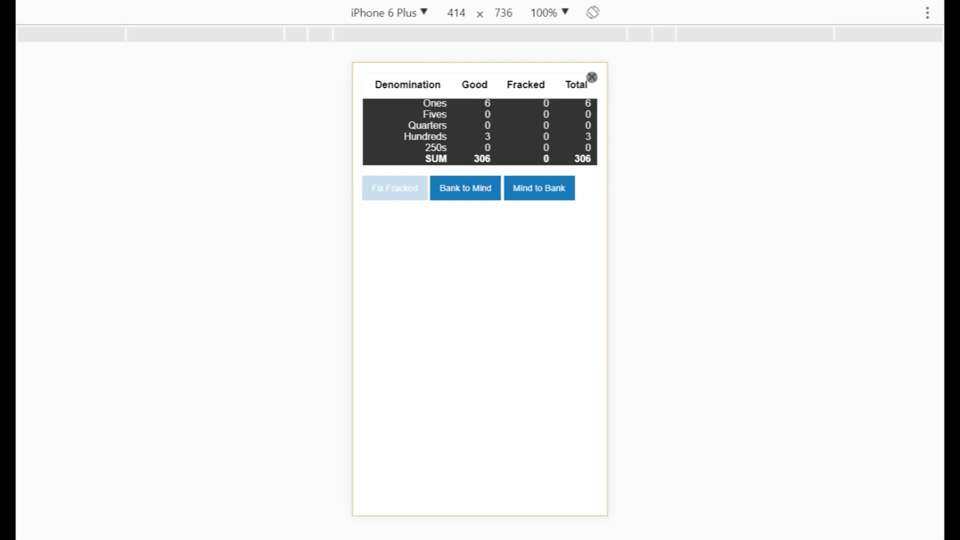
pyautogui.click(592, 77)
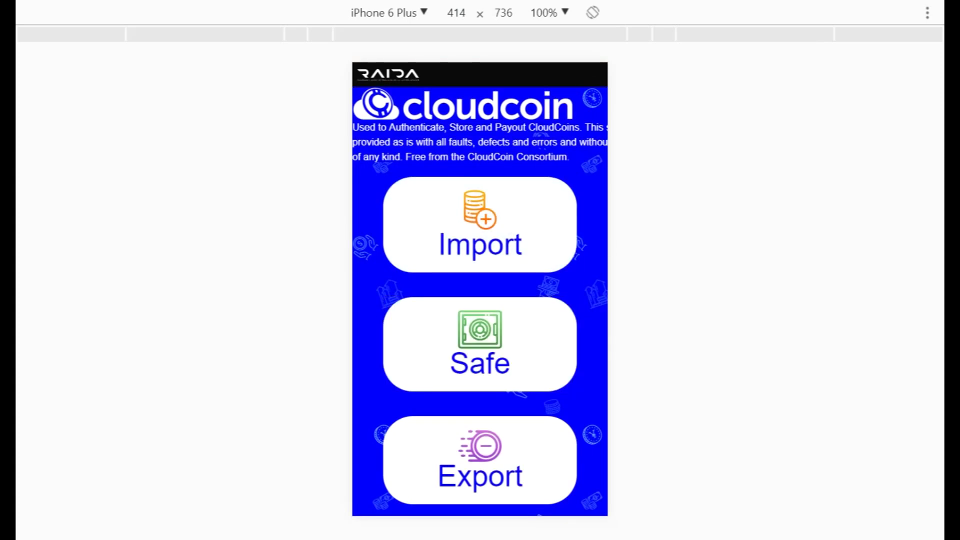
pyautogui.moveTo(959, 95); pyautogui.dragTo(458, 70)
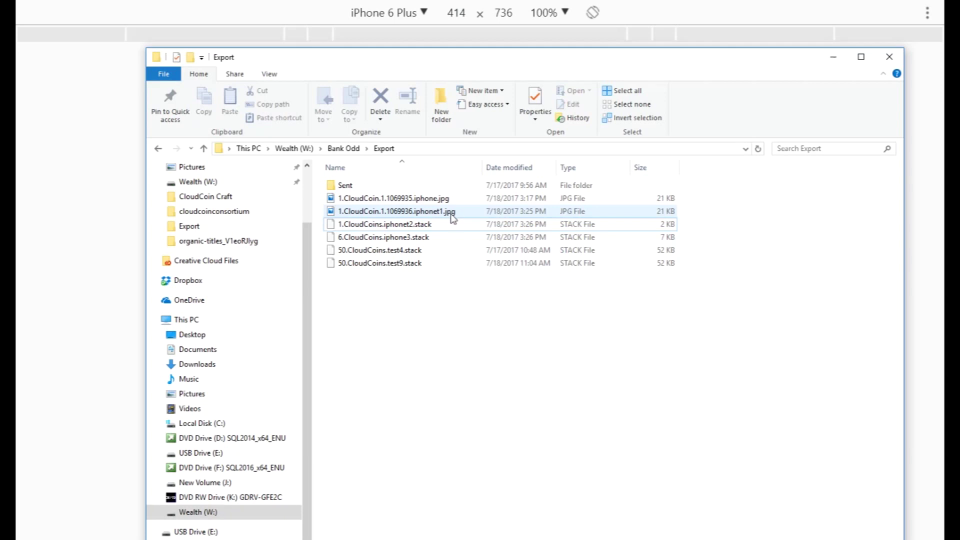
# Open 1.CloudCoins.iphonet2.stack with Edit with Notepad++ and move the editor window left
pyautogui.click(433, 225)
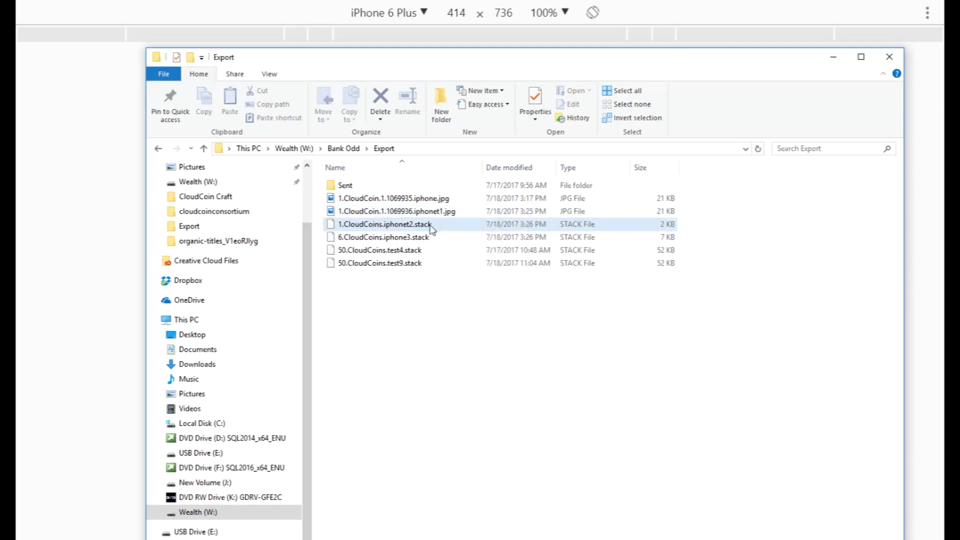
pyautogui.rightClick(353, 229)
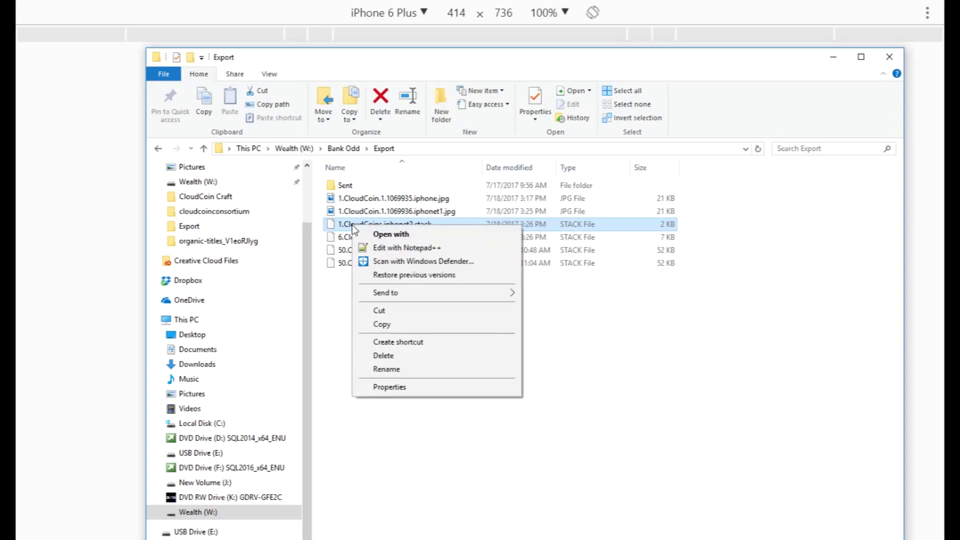
pyautogui.click(382, 247)
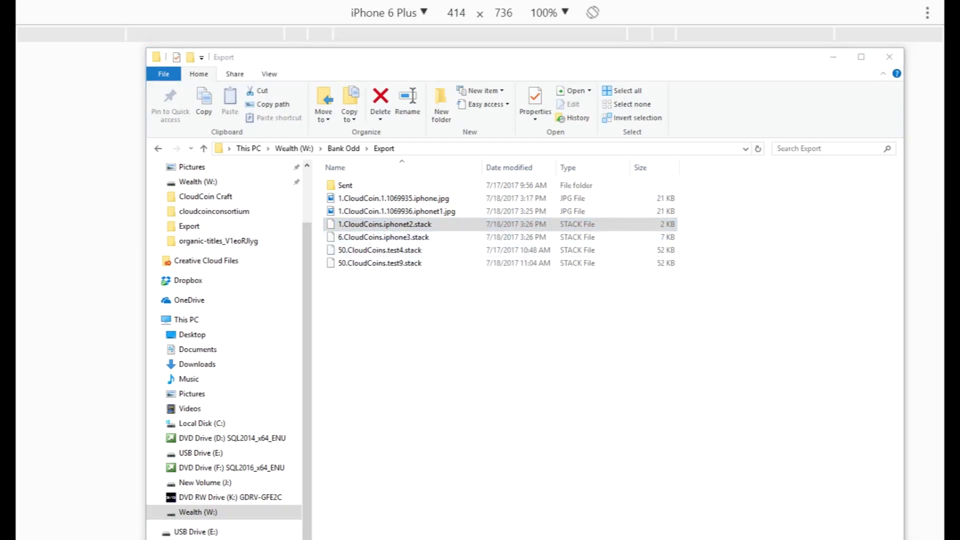
pyautogui.moveTo(839, 8); pyautogui.dragTo(314, 8)
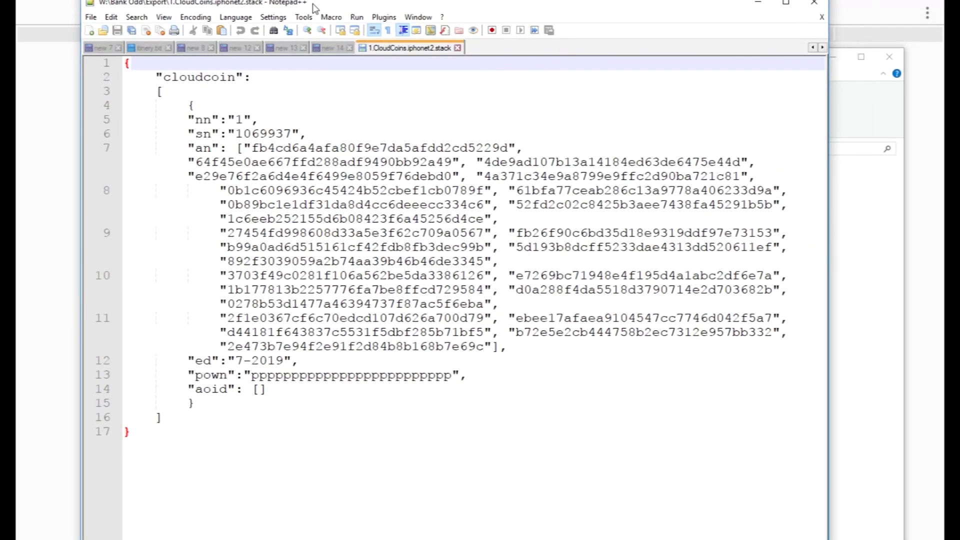
# Alter authenticity numbers: 8→9 on line 7, d→6 on line 9, 6→3 on line 11
pyautogui.doubleClick(208, 149)
pyautogui.click(342, 149)
pyautogui.moveTo(339, 149); pyautogui.dragTo(346, 149)
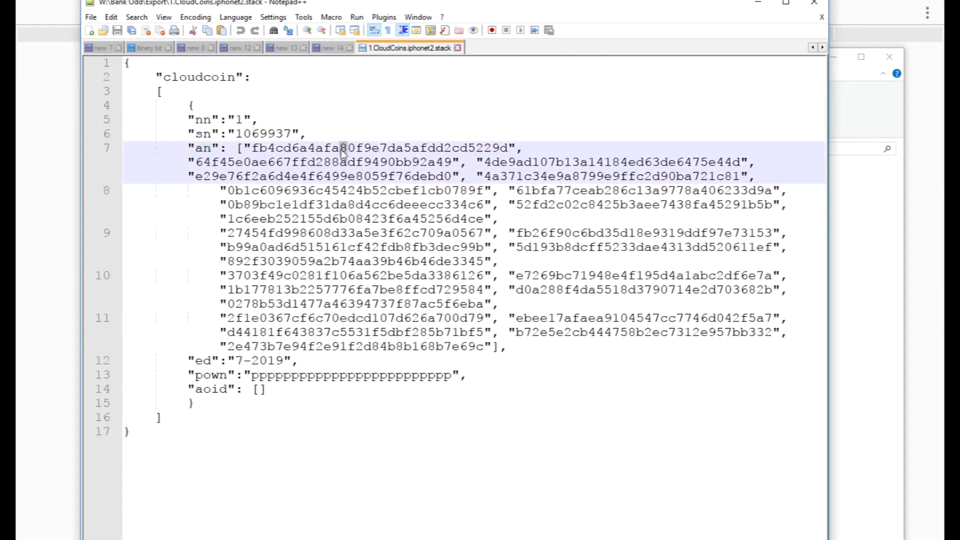
pyautogui.write('9')
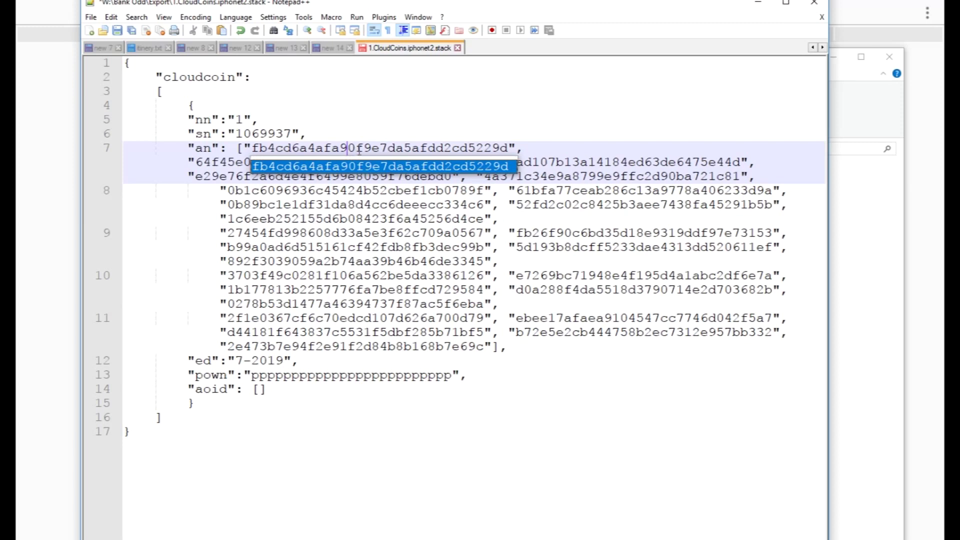
pyautogui.click(357, 249)
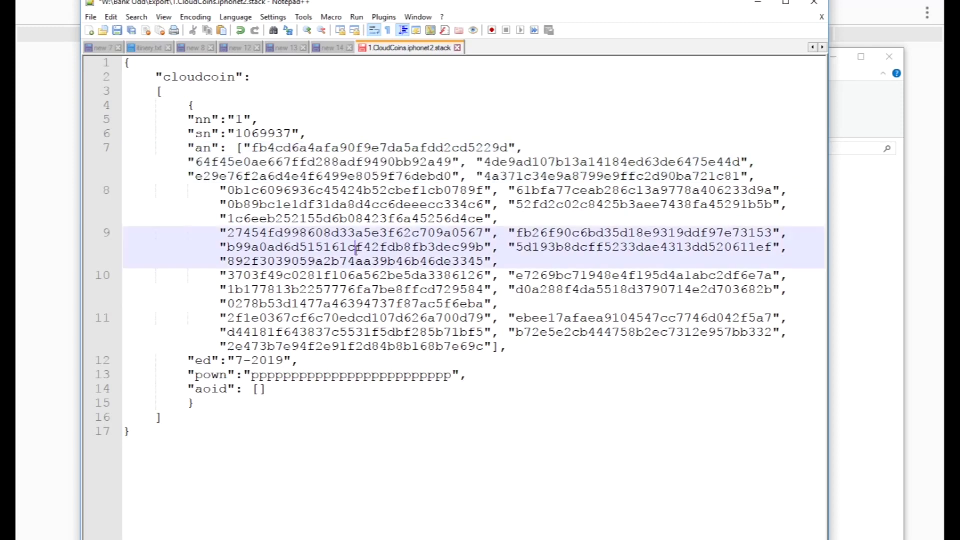
pyautogui.moveTo(355, 248); pyautogui.dragTo(350, 248)
pyautogui.write('6')
pyautogui.moveTo(422, 319); pyautogui.dragTo(428, 319)
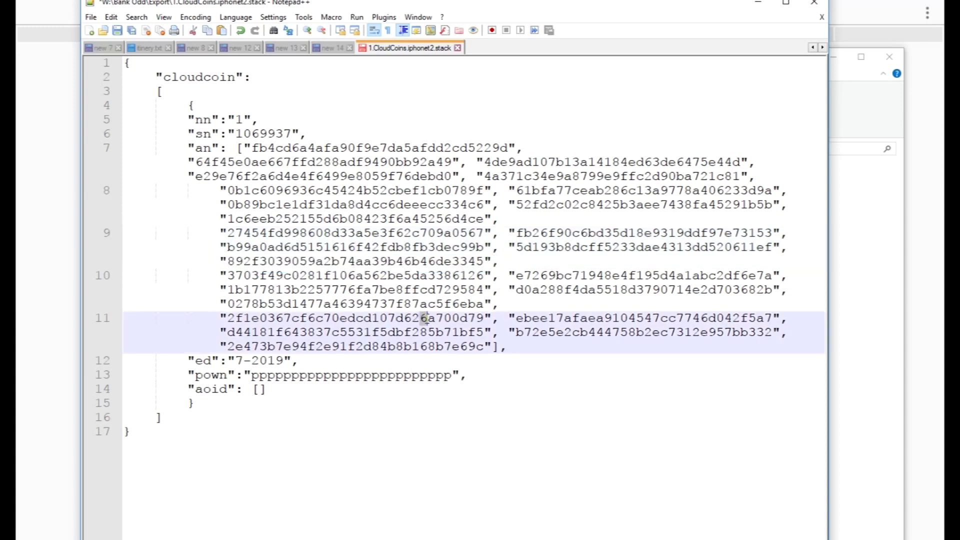
pyautogui.write('3')
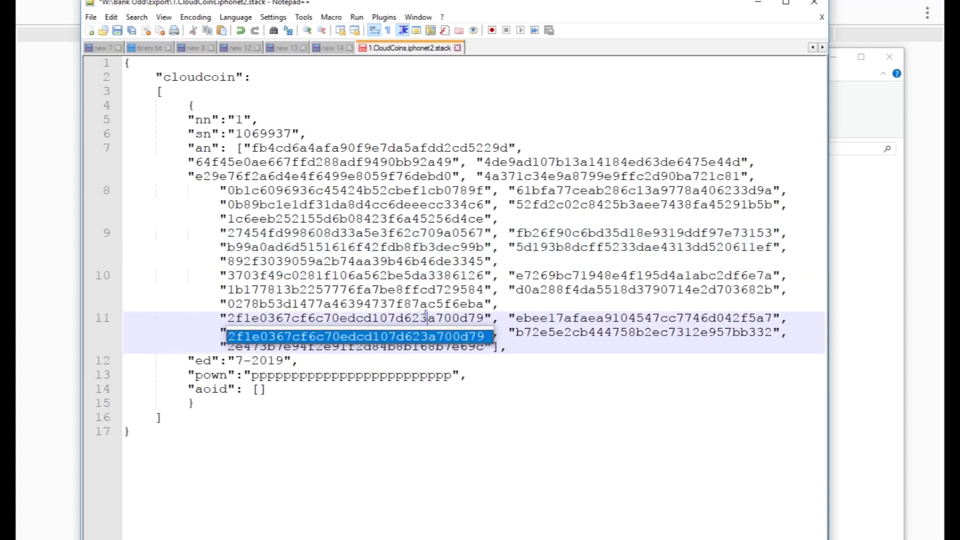
# Save the edited 1.CloudCoins.iphonet2.stack file and move Notepad++ aside
pyautogui.click(423, 291)
pyautogui.click(117, 30)
pyautogui.moveTo(317, 11); pyautogui.dragTo(959, 90)
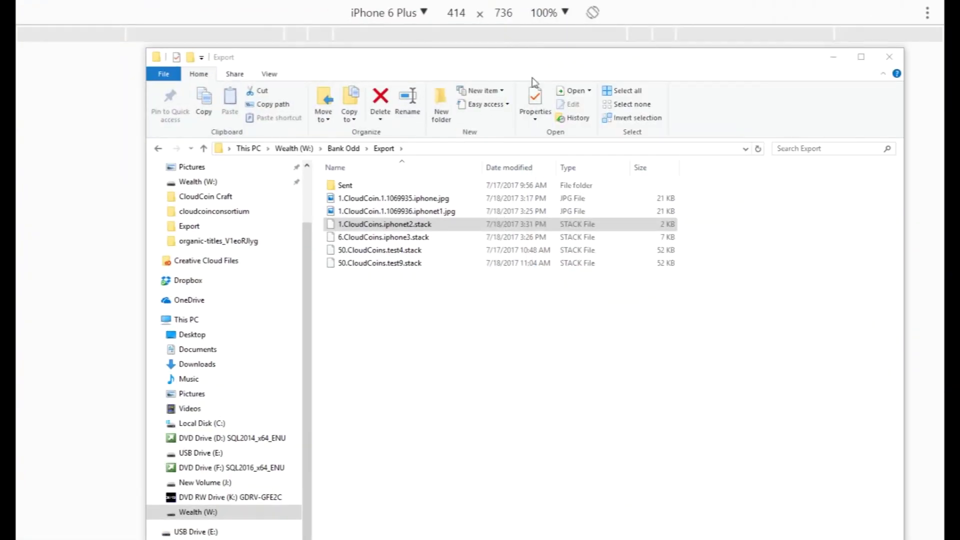
pyautogui.moveTo(543, 60); pyautogui.dragTo(568, 64)
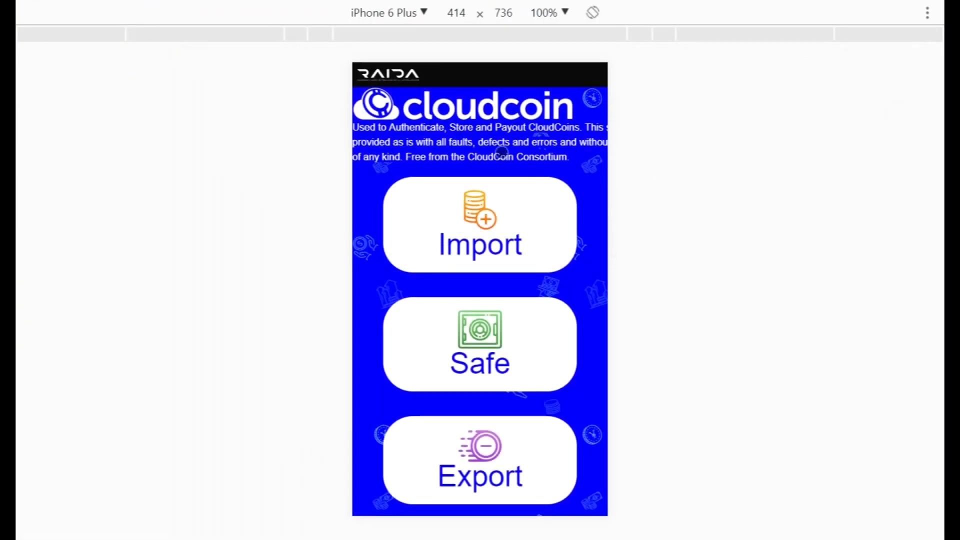
# Import the altered 1.CloudCoins.iphonet2.stack and view the Safe: 307 total, 306 good, 1 fracked
pyautogui.click(489, 219)
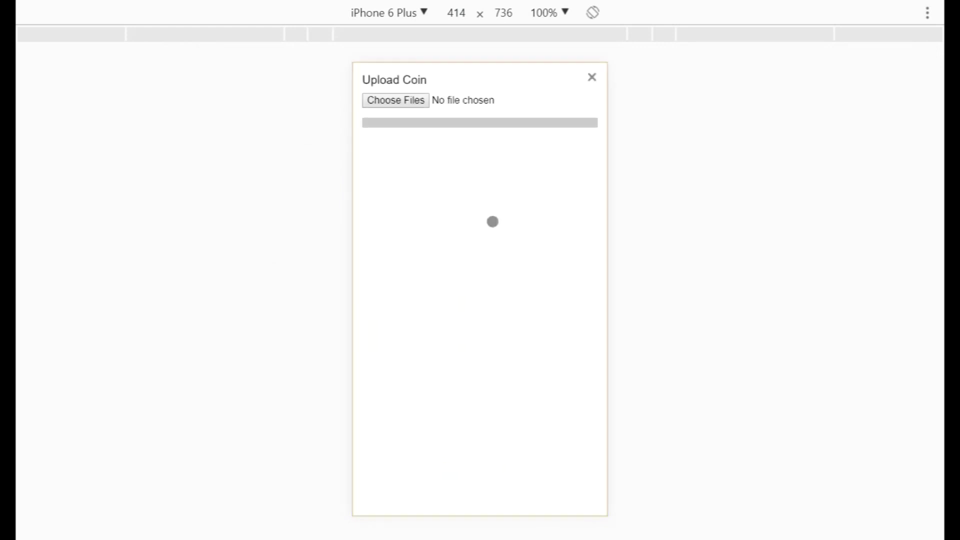
pyautogui.click(422, 106)
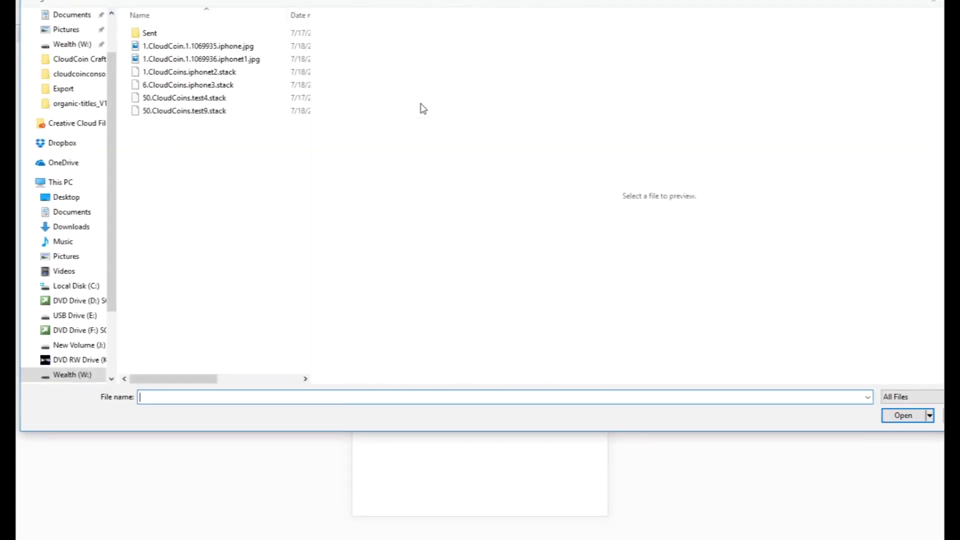
pyautogui.click(210, 72)
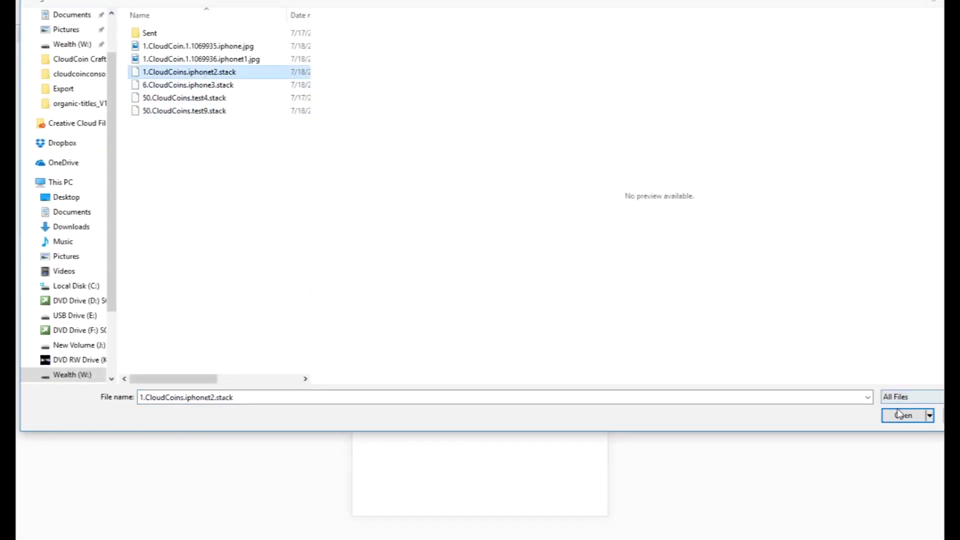
pyautogui.click(900, 415)
pyautogui.click(403, 136)
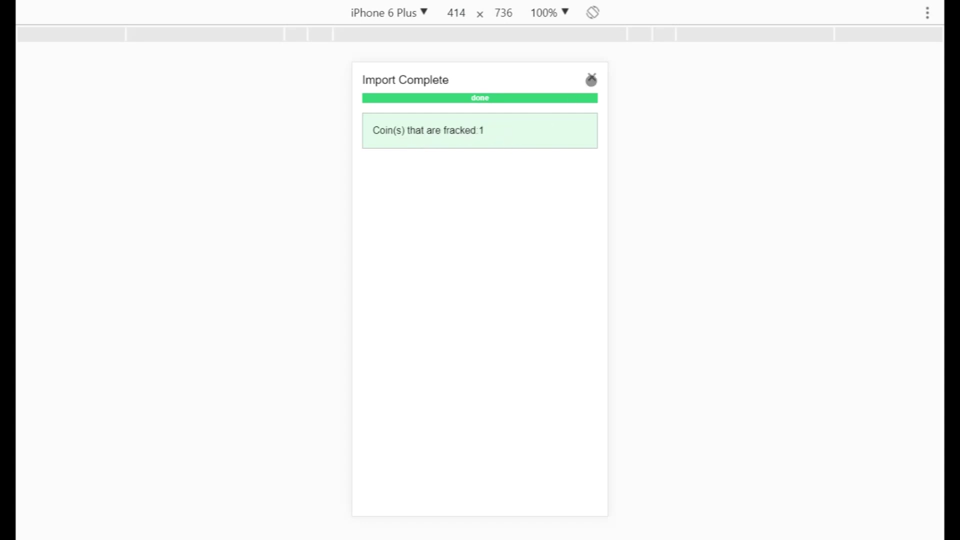
pyautogui.click(591, 78)
pyautogui.click(508, 338)
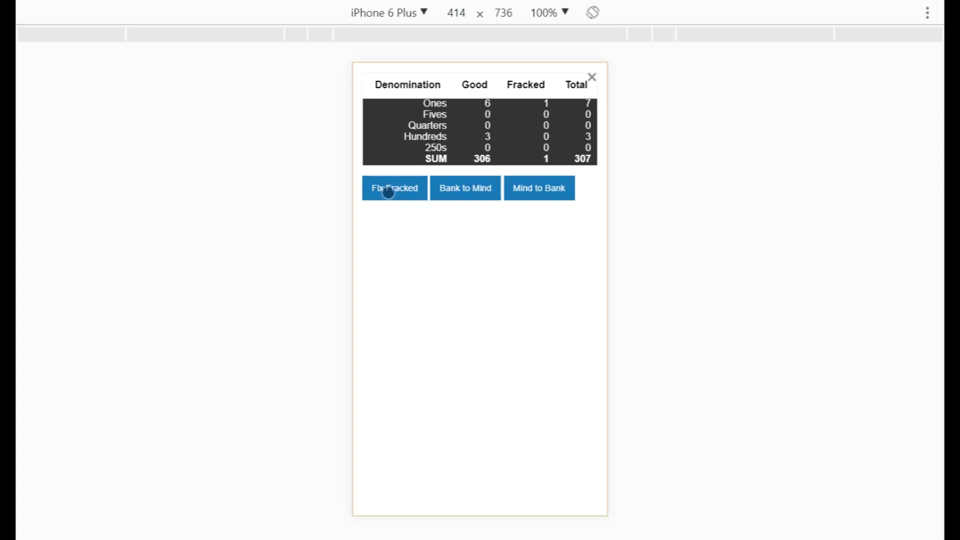
# Repair the fracked coin, leaving 0 fracked, and close the Safe panel back to home
pyautogui.click(389, 193)
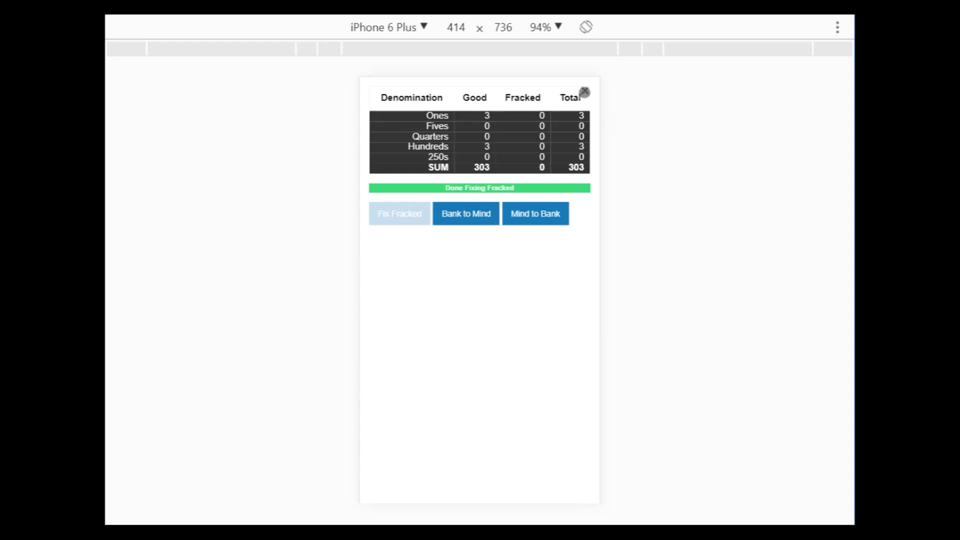
pyautogui.click(584, 92)
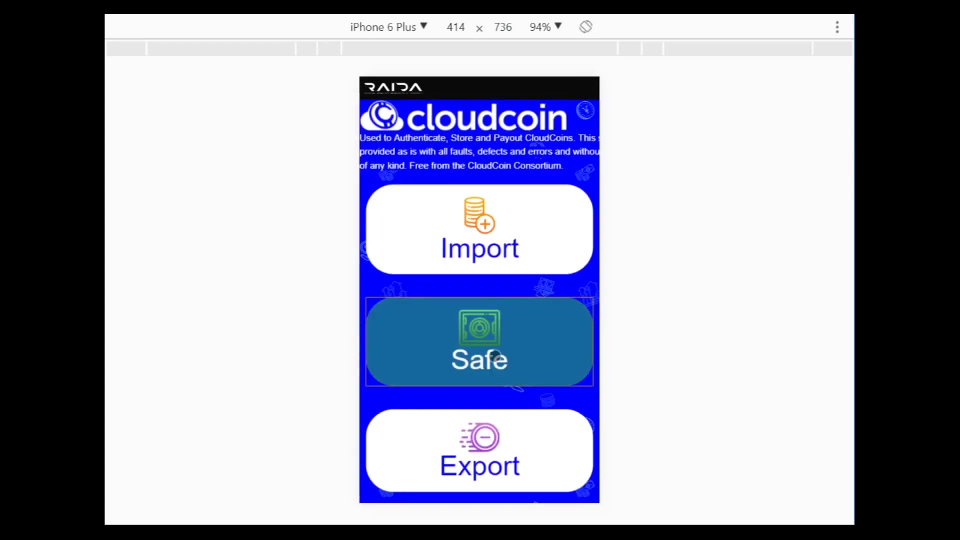
# Reopen the Safe coin table showing 306 good, 1 fracked and 307 total coins
pyautogui.click(495, 356)
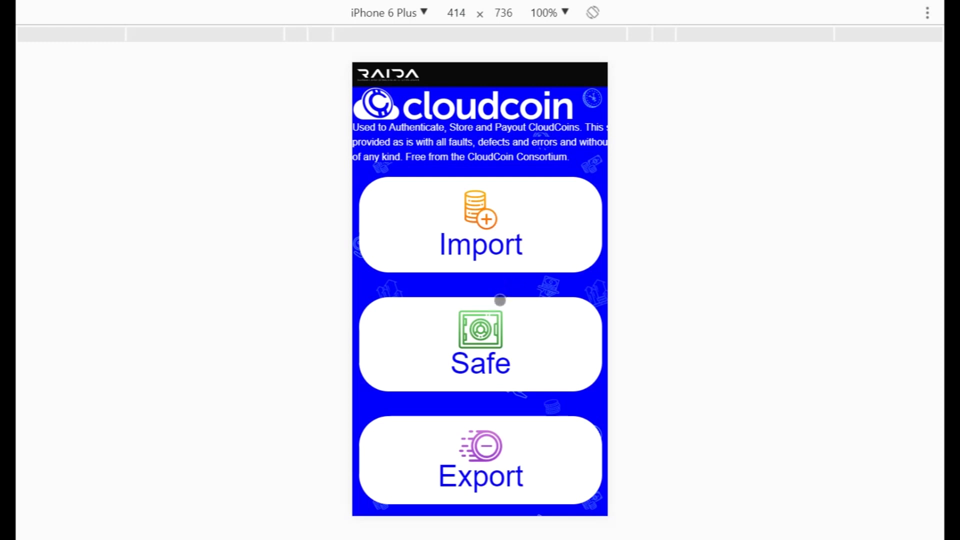
pyautogui.click(491, 328)
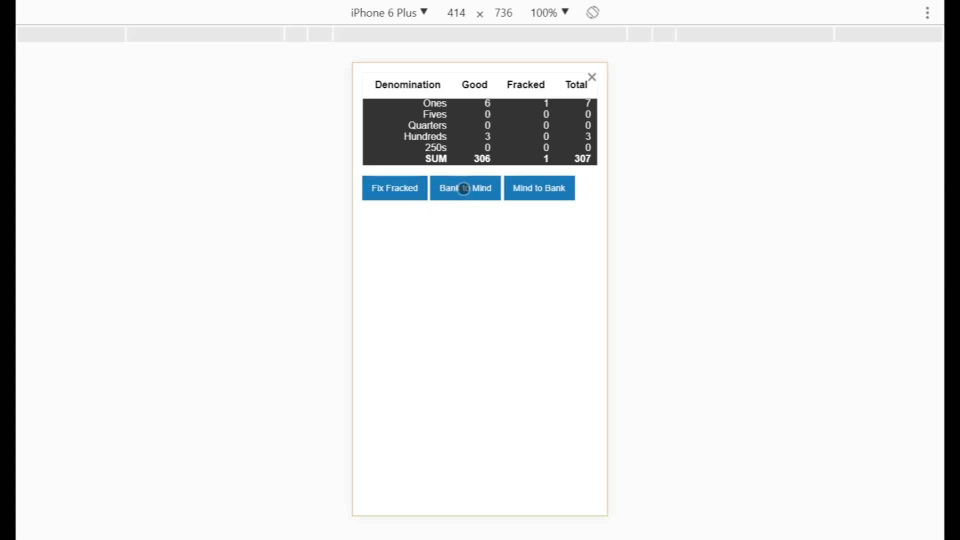
# Start Bank to Mind and check the six 1-coin bank coins 1069938 through 1069943
pyautogui.click(466, 188)
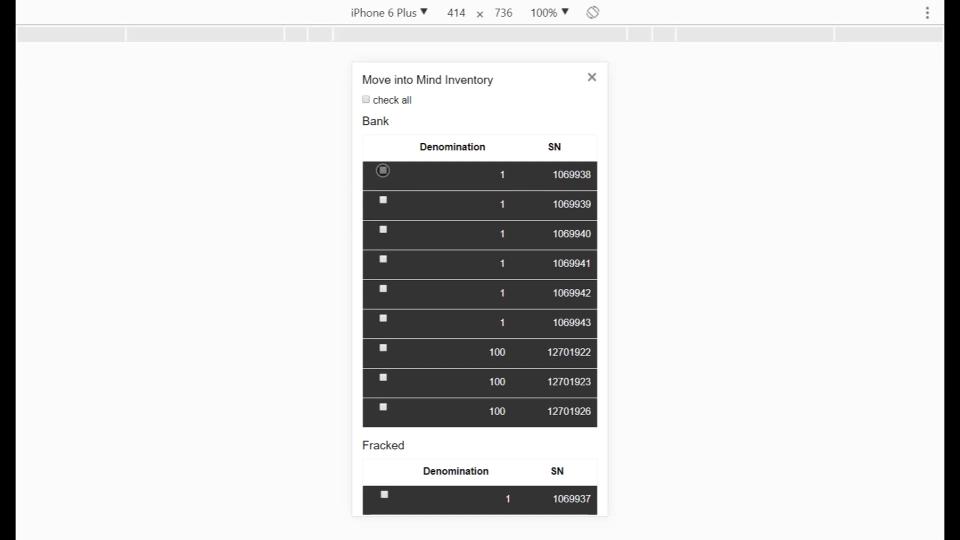
pyautogui.scroll(-3, 382, 253)
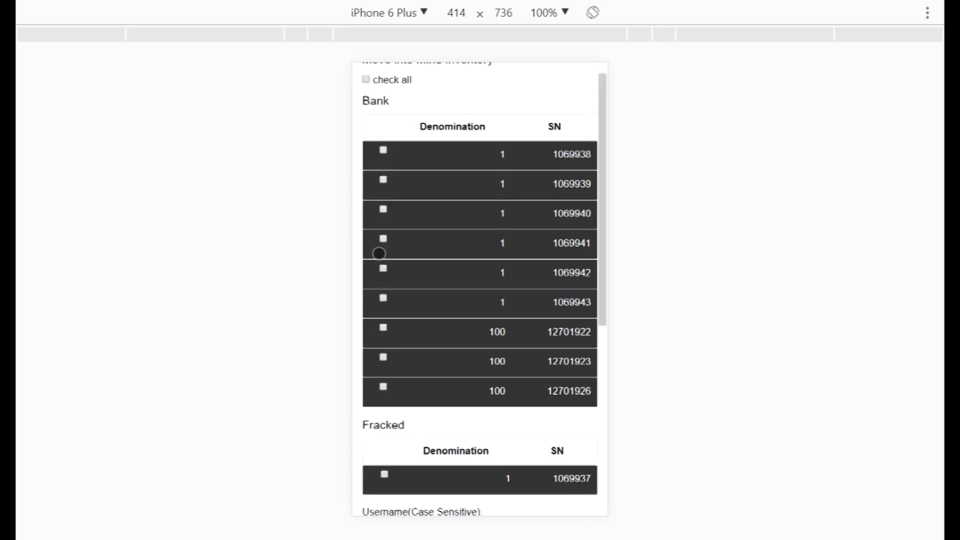
pyautogui.scroll(3, 383, 310)
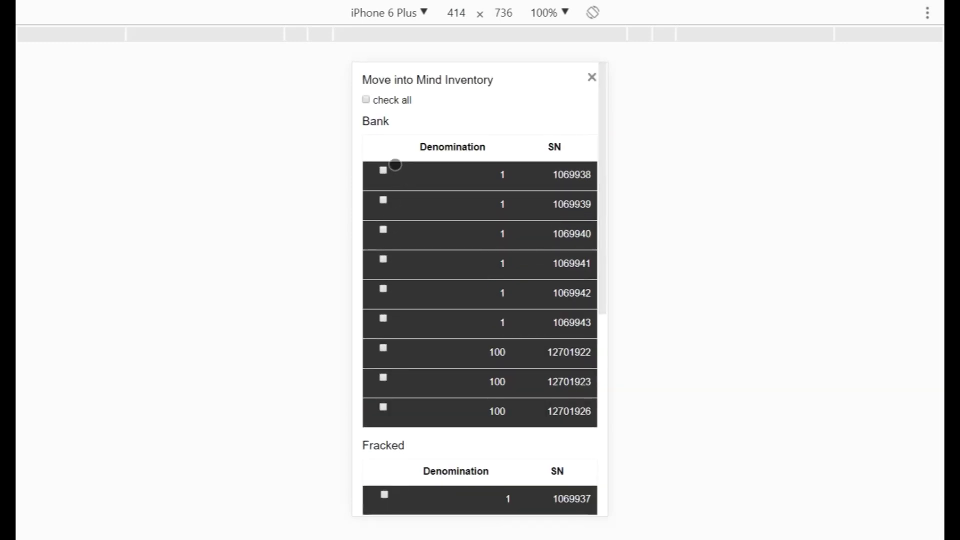
pyautogui.click(384, 173)
pyautogui.click(385, 203)
pyautogui.click(384, 231)
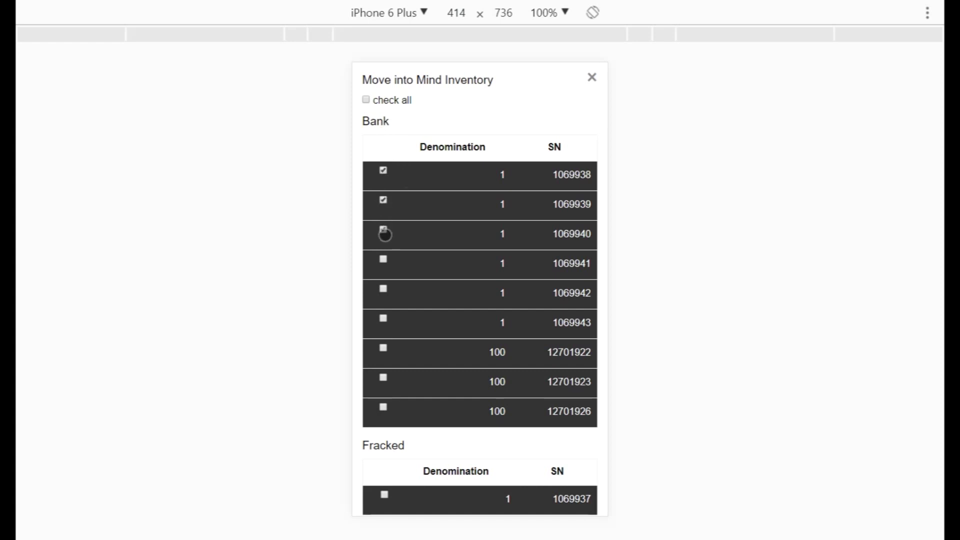
pyautogui.click(386, 263)
pyautogui.click(384, 291)
pyautogui.click(384, 320)
pyautogui.scroll(-5, 398, 309)
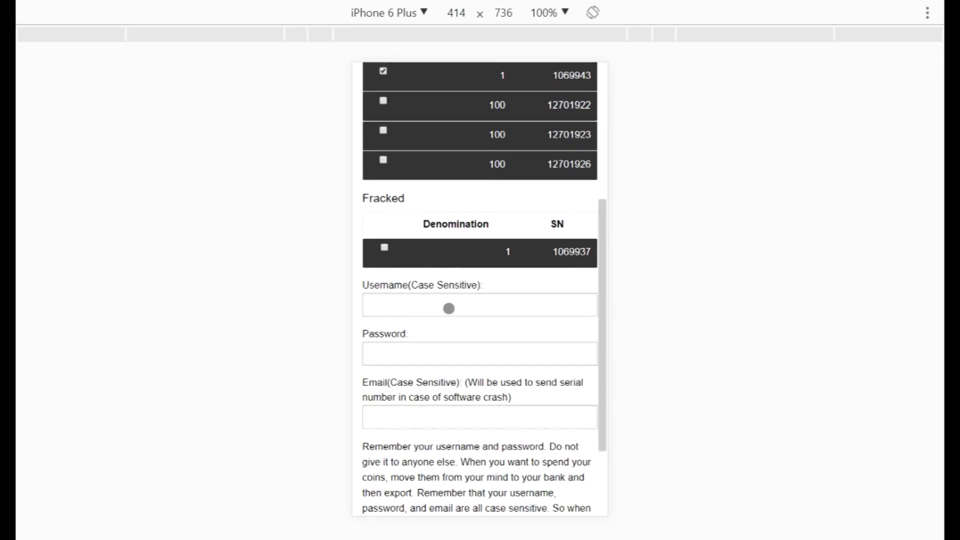
pyautogui.scroll(-3, 448, 306)
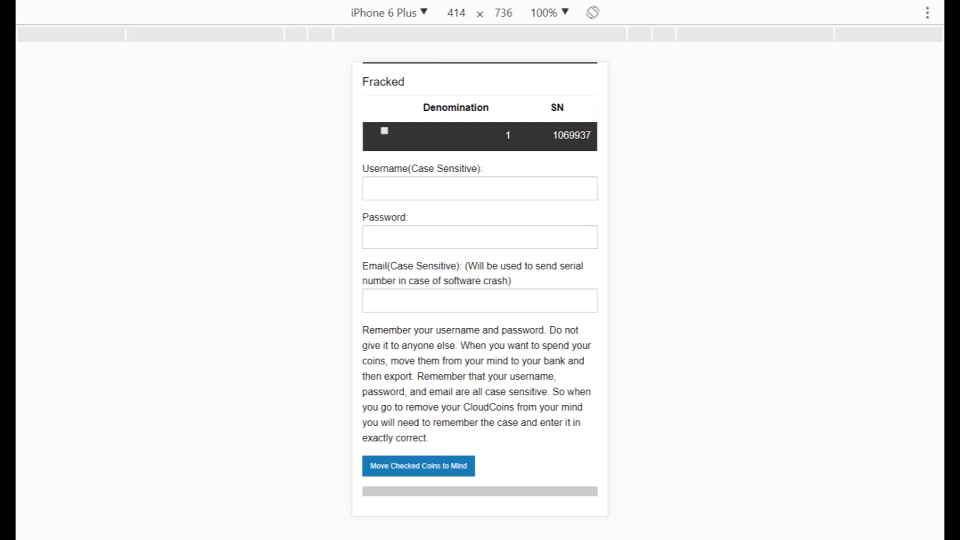
# Enter the Mind account username, password and contact e-mail address in the move form
pyautogui.click(461, 196)
pyautogui.click(452, 194)
pyautogui.write('my username is really big')
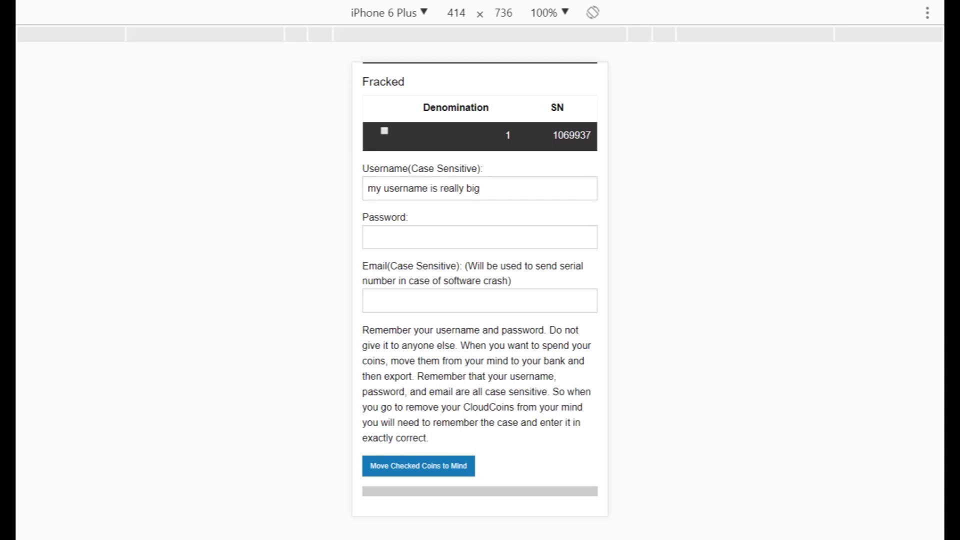
pyautogui.click(575, 242)
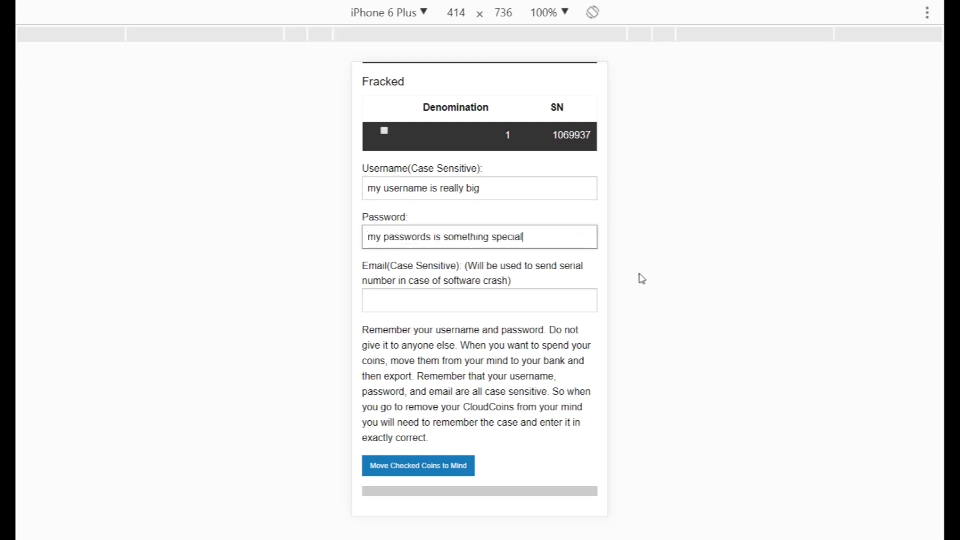
pyautogui.click(457, 305)
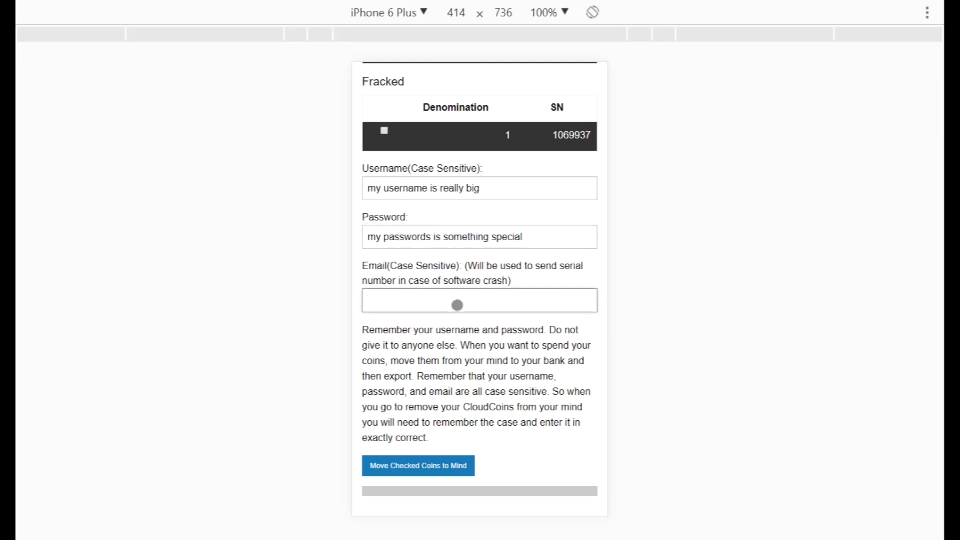
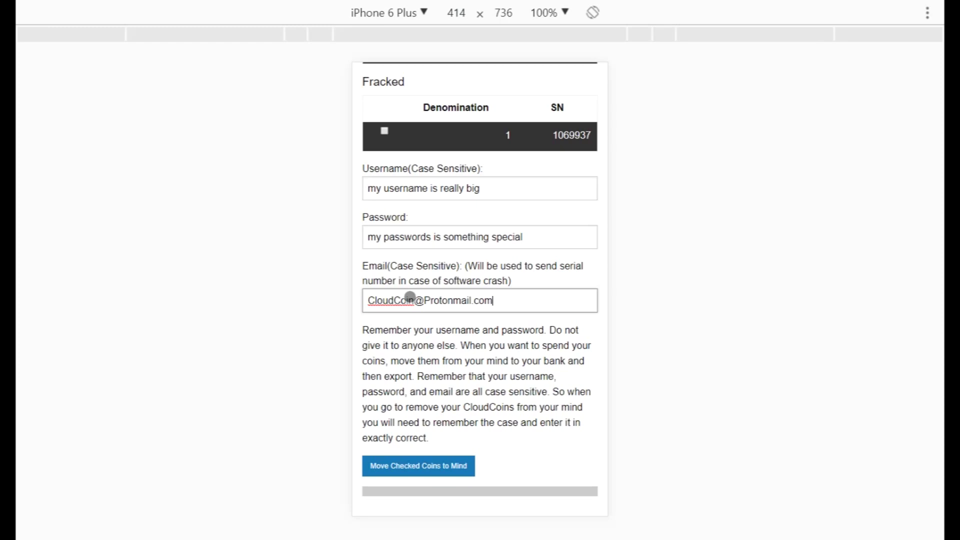
pyautogui.scroll(6, 410, 298)
pyautogui.scroll(-5, 398, 308)
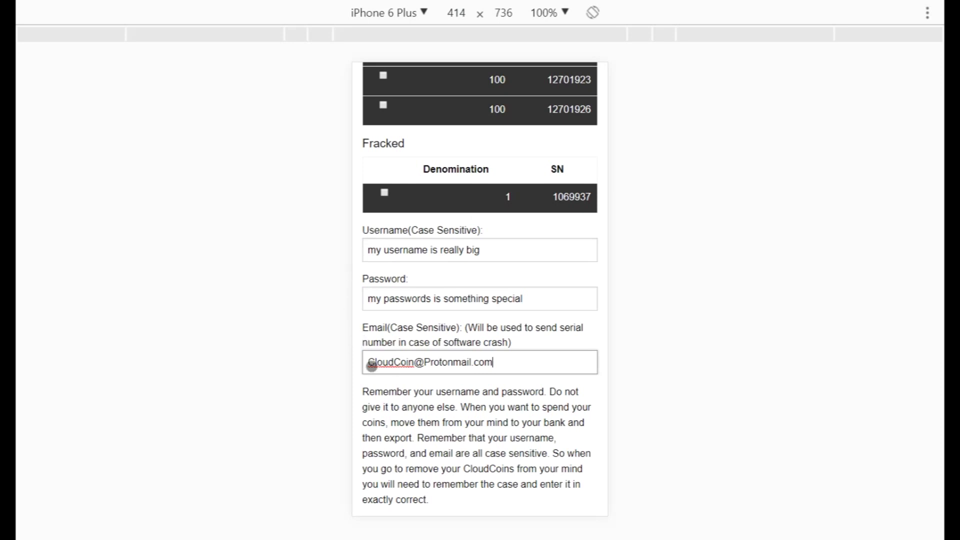
pyautogui.scroll(-2, 405, 359)
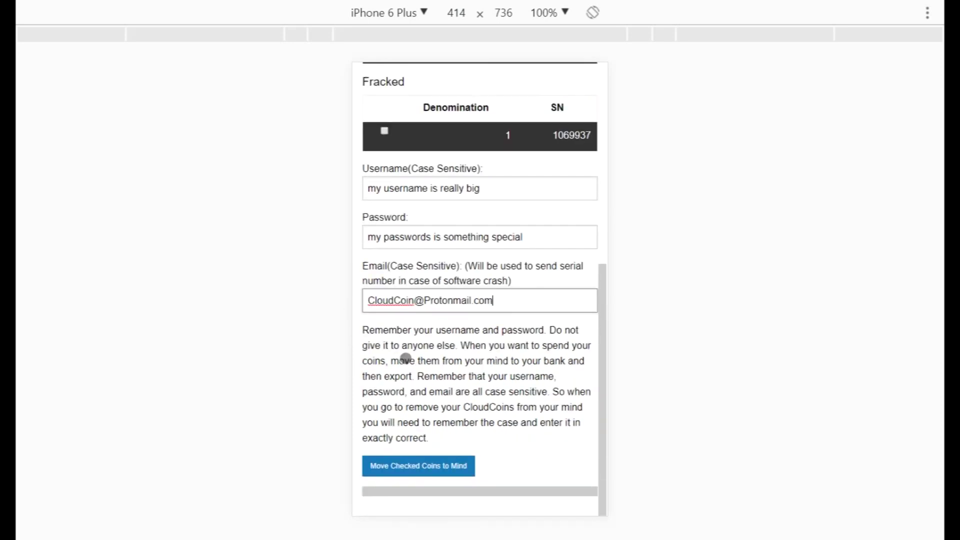
# Move the six checked coins into Mind, then reopen Safe showing 300 good, 301 total
pyautogui.click(419, 467)
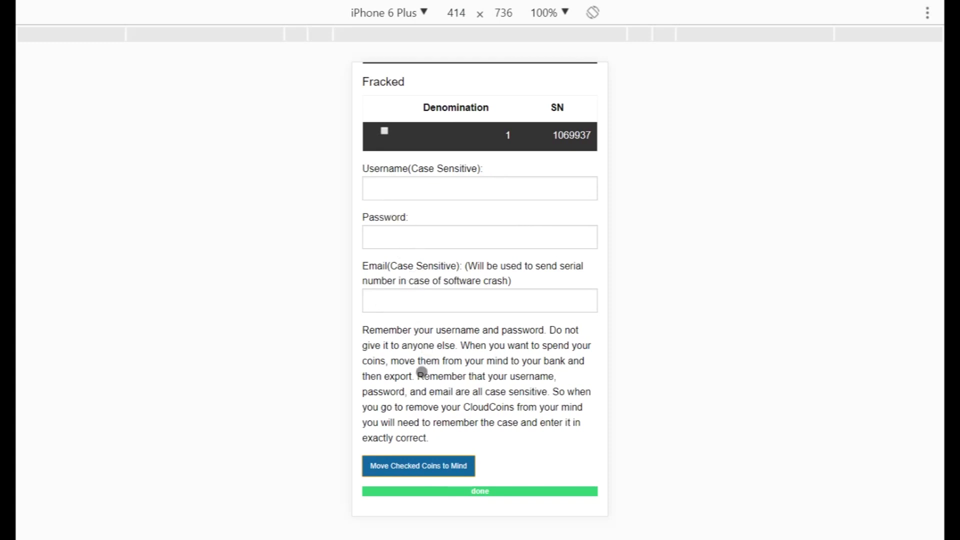
pyautogui.scroll(4, 420, 371)
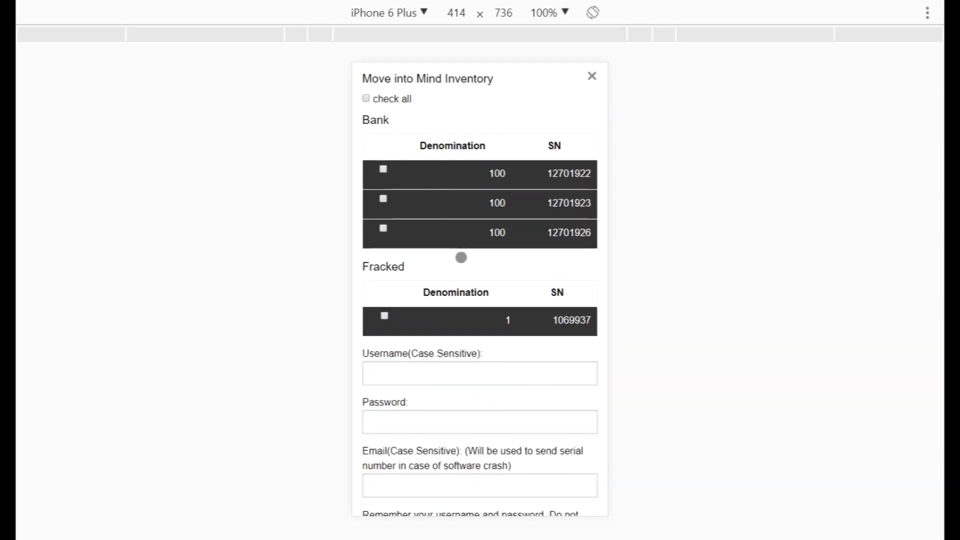
pyautogui.scroll(-1, 461, 258)
pyautogui.scroll(-4, 461, 258)
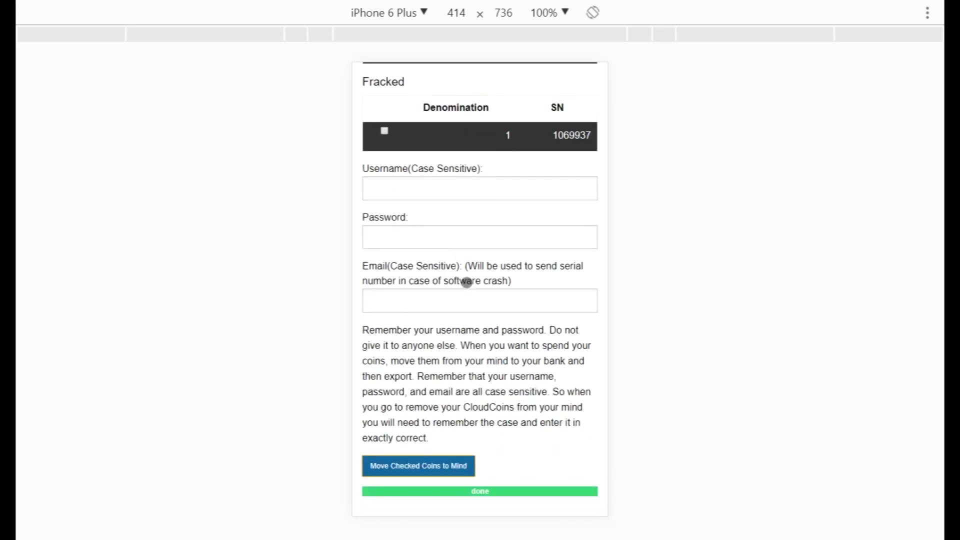
pyautogui.scroll(3, 487, 273)
pyautogui.scroll(2, 487, 273)
pyautogui.click(594, 77)
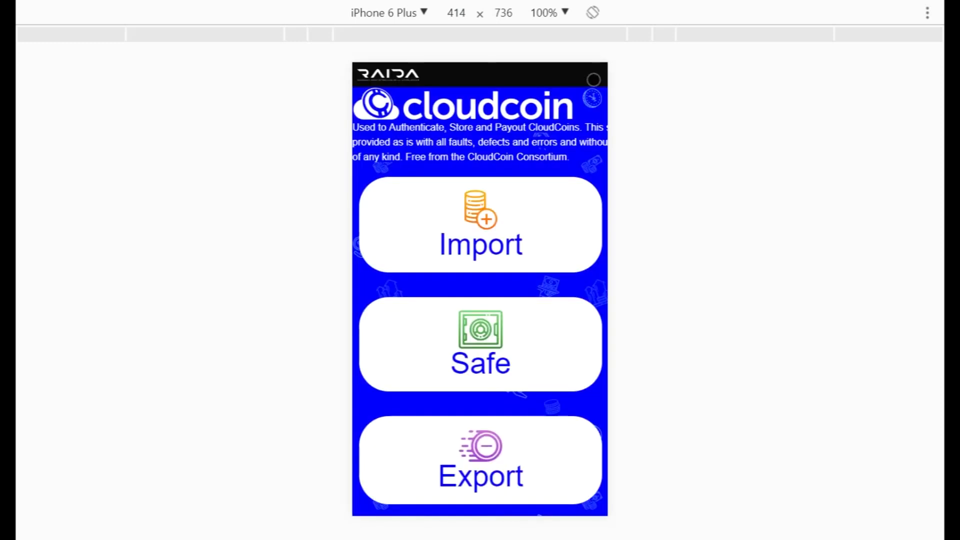
pyautogui.click(512, 338)
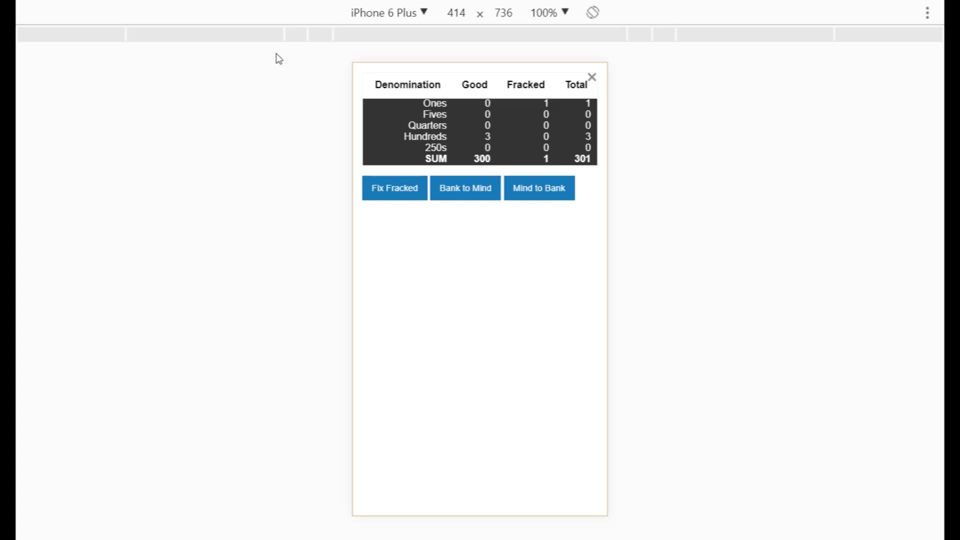
# In ProtonMail, open the CloudCoin Mind Storage Receipt and select serials 1069938–1069943
pyautogui.hotkey('alt', 'Tab')
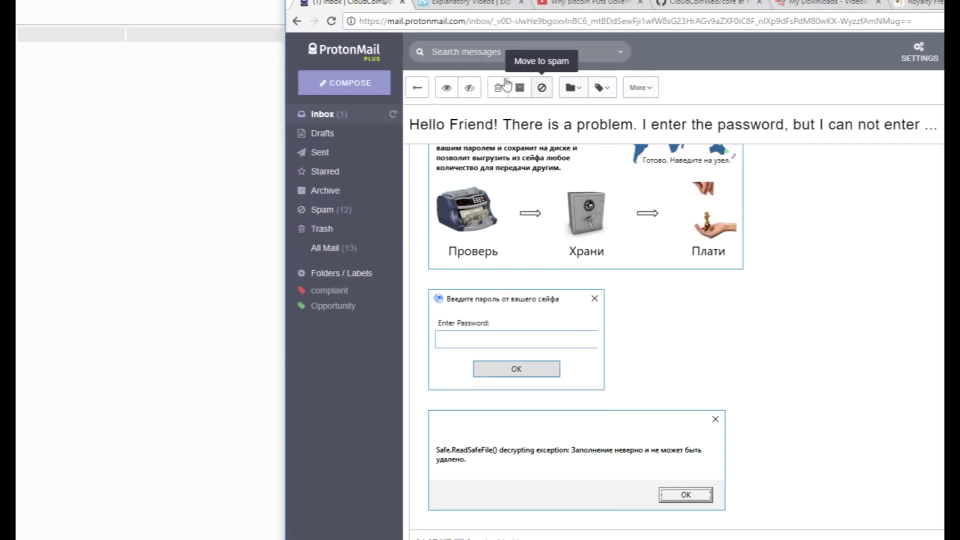
pyautogui.click(340, 117)
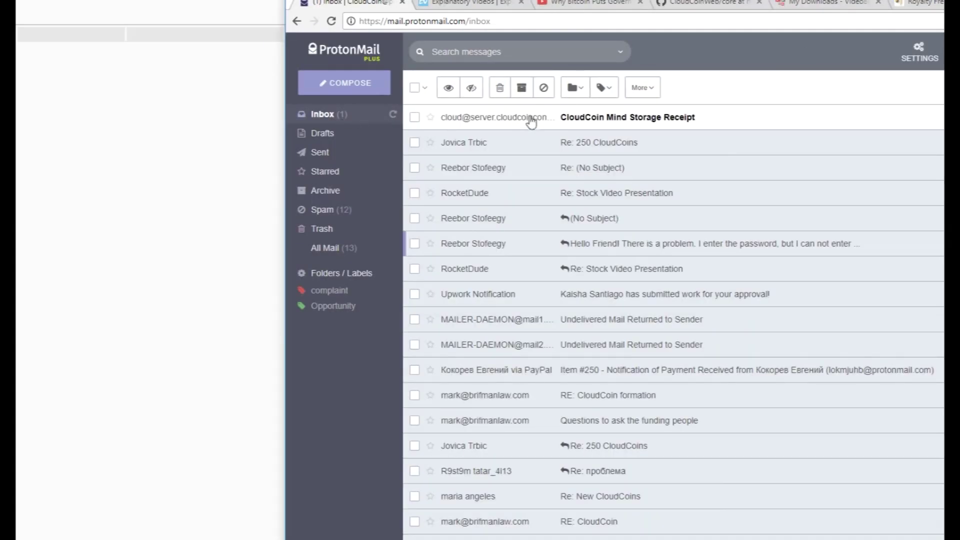
pyautogui.click(581, 120)
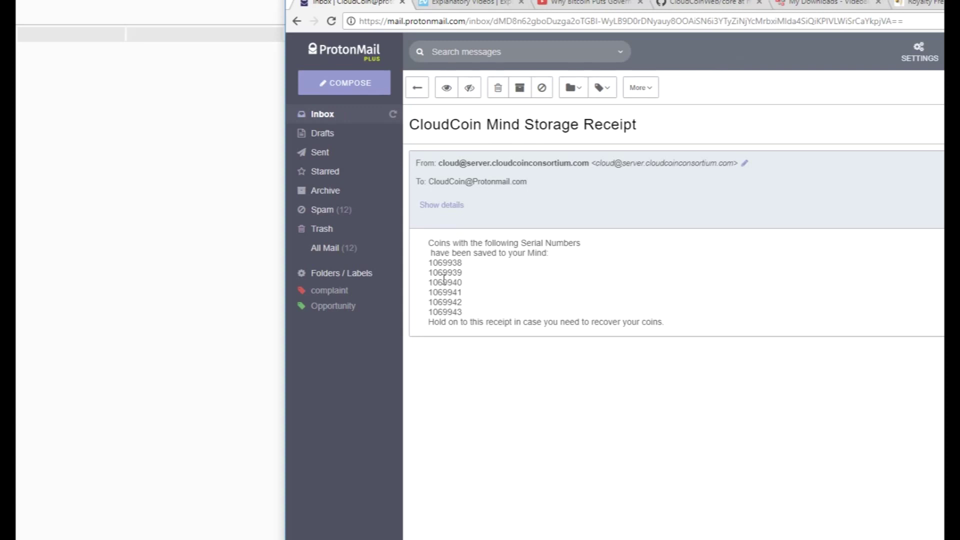
pyautogui.moveTo(463, 313); pyautogui.dragTo(429, 262)
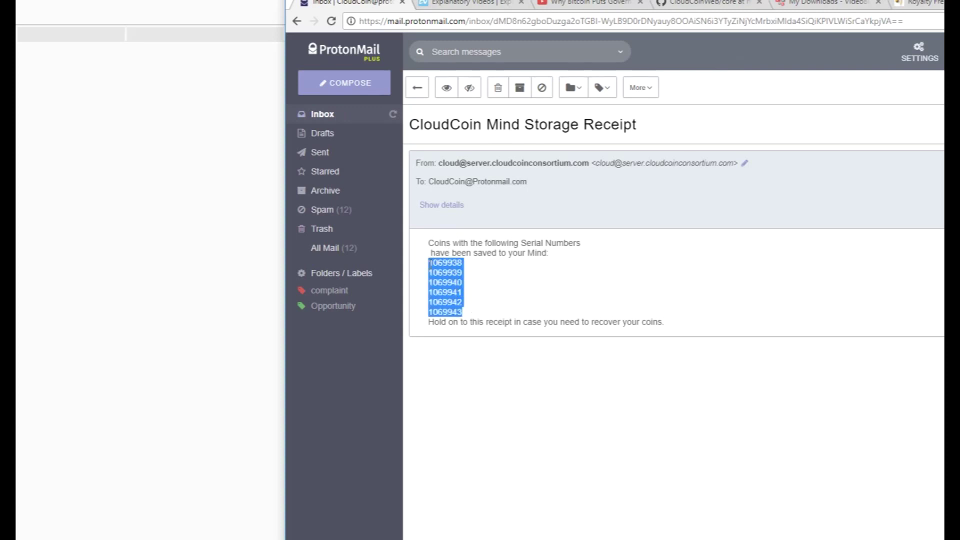
pyautogui.click(460, 272)
pyautogui.moveTo(470, 315); pyautogui.dragTo(430, 263)
pyautogui.click(237, 86)
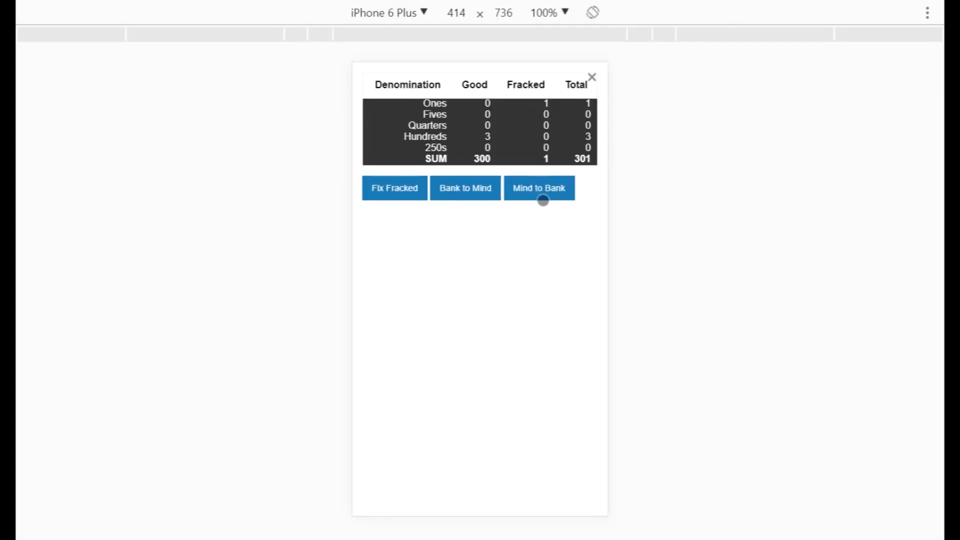
# Start Mind to Bank and tick coins 1069938 through 1069943
pyautogui.click(540, 188)
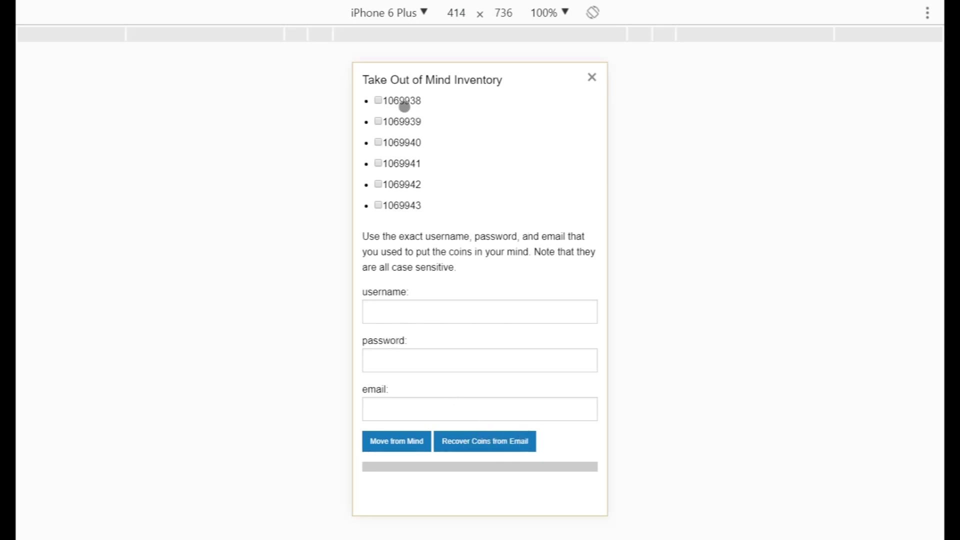
pyautogui.click(378, 100)
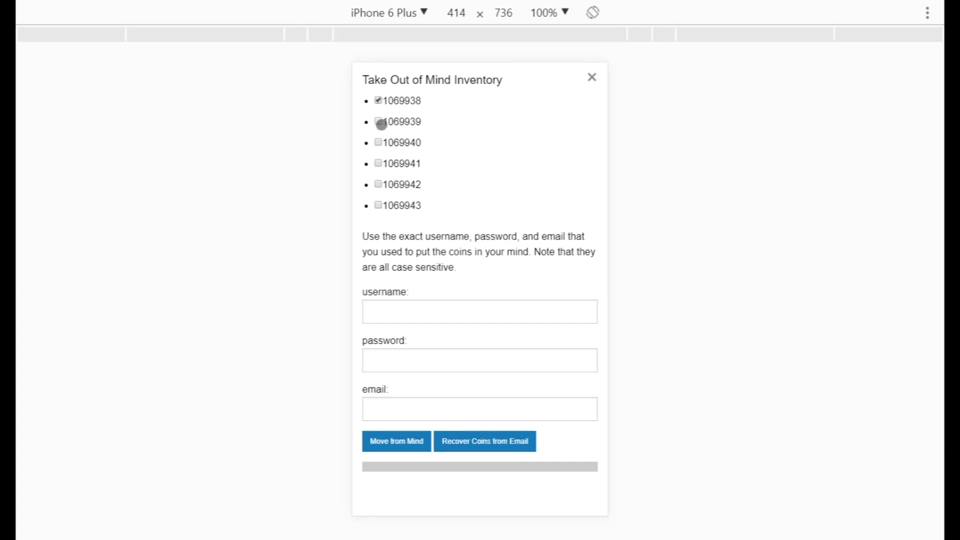
pyautogui.click(379, 122)
pyautogui.click(378, 143)
pyautogui.click(378, 164)
pyautogui.click(378, 184)
pyautogui.click(378, 205)
# Enter the Mind username, password and e-mail, then move the six coins back to the bank
pyautogui.click(502, 317)
pyautogui.write('my username is really big')
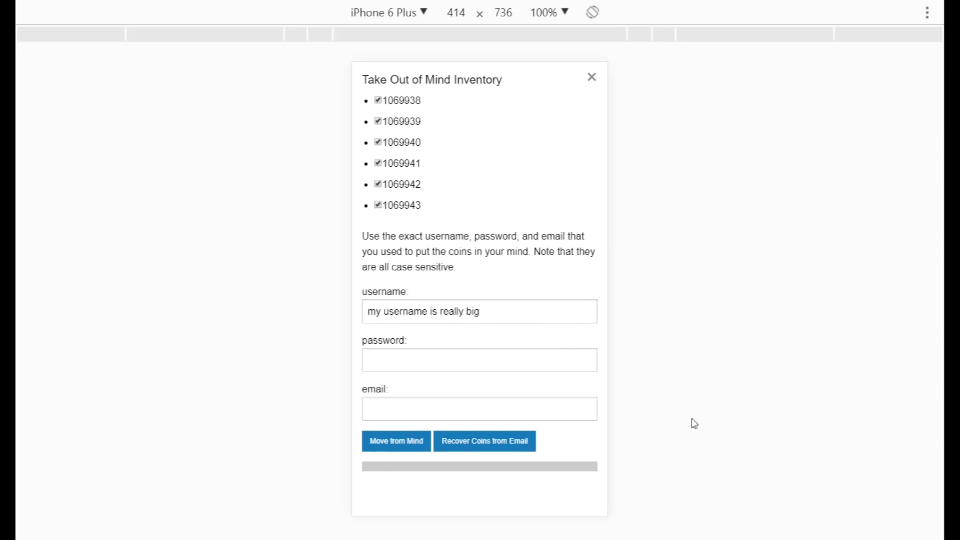
pyautogui.click(575, 368)
pyautogui.click(509, 410)
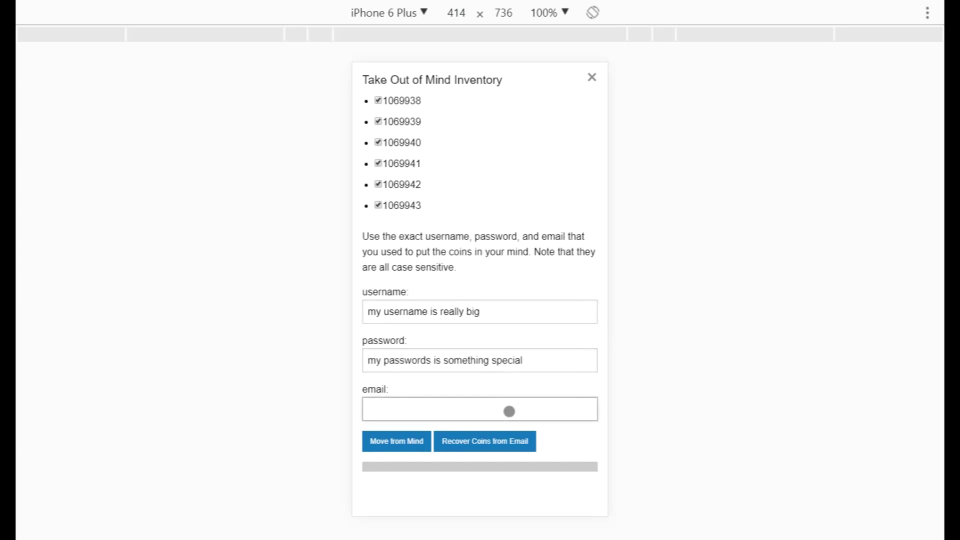
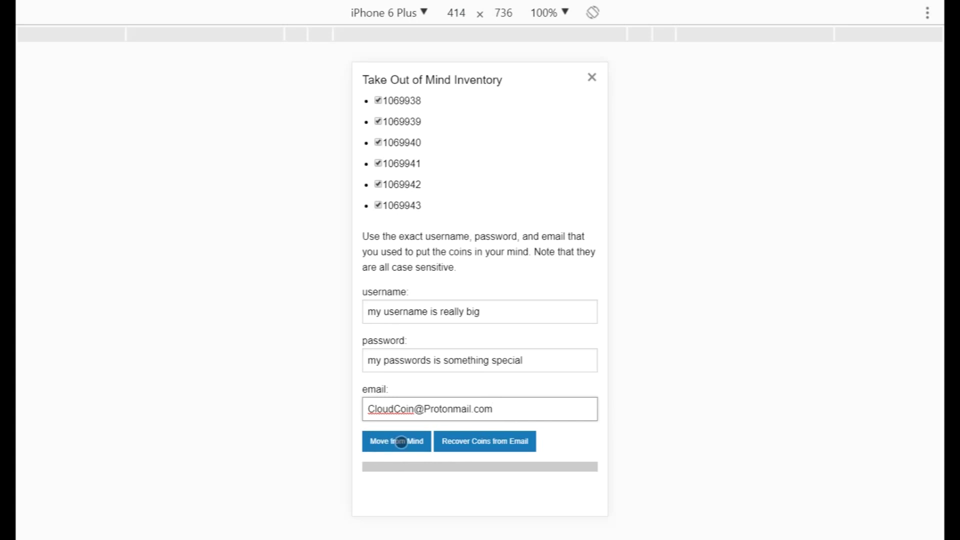
pyautogui.click(401, 442)
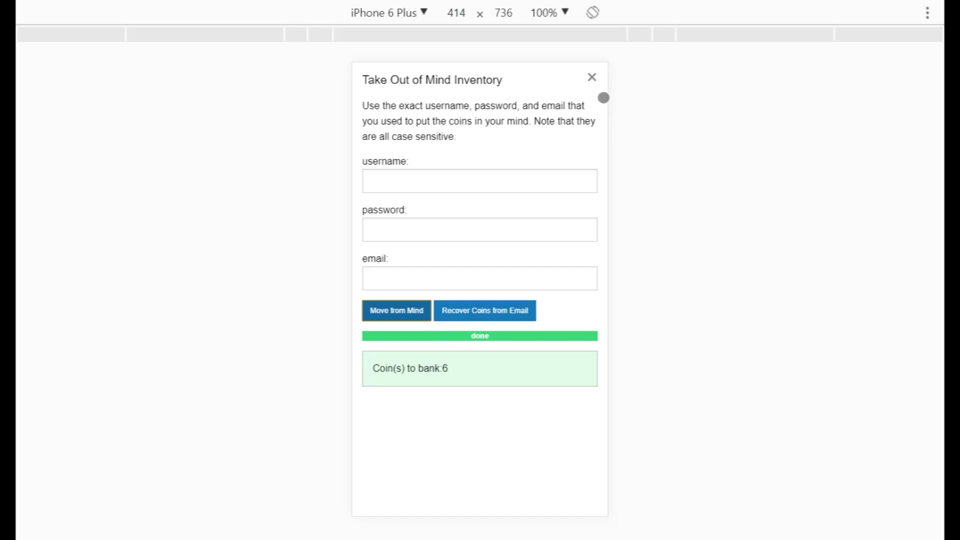
# Confirm the safe now holds 6 good Ones and 307 coins total, then return home
pyautogui.click(593, 79)
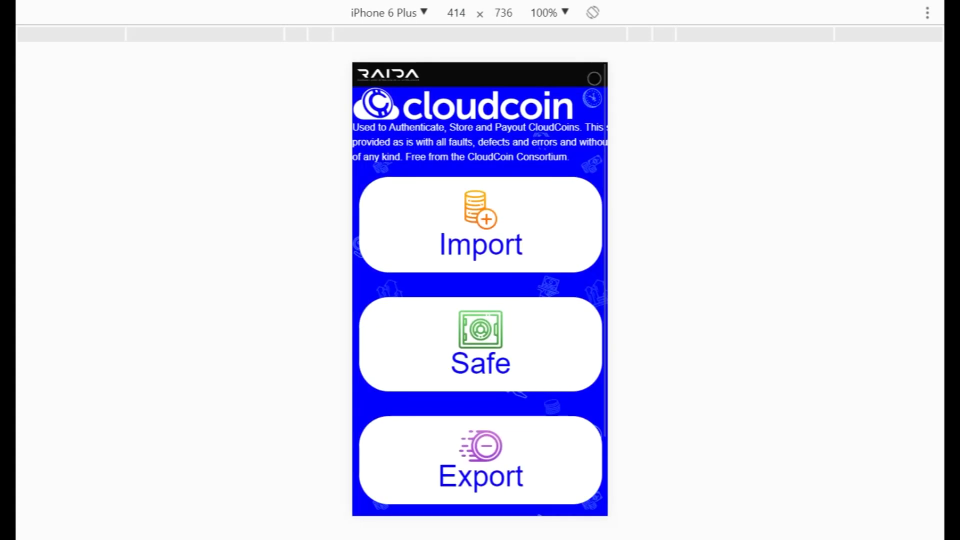
pyautogui.click(492, 313)
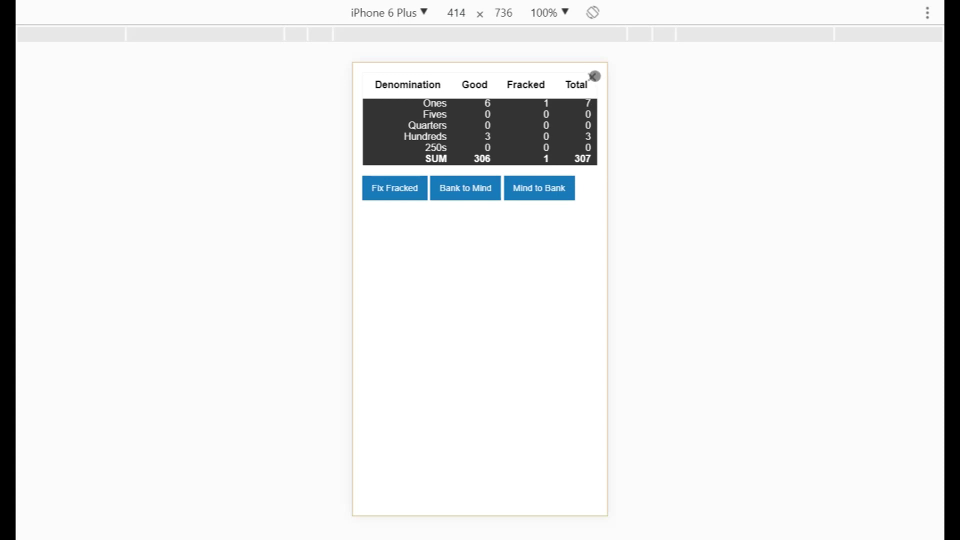
pyautogui.click(594, 76)
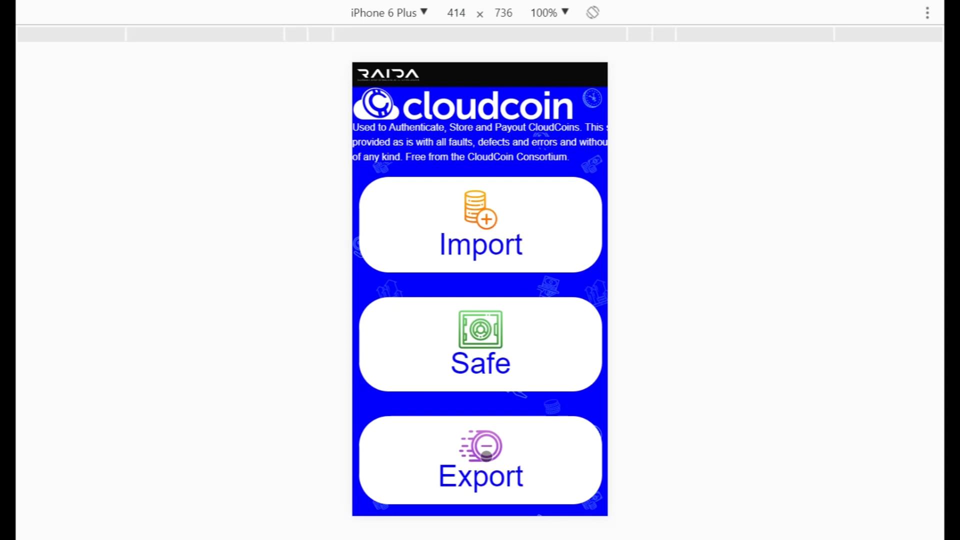
# Select coins 1069938 through 1069941 in the Export coin list
pyautogui.click(486, 455)
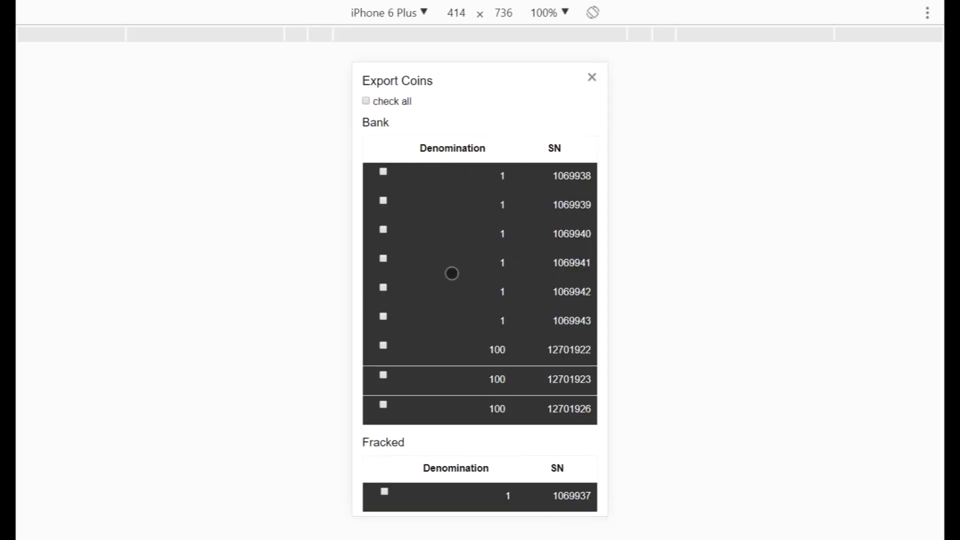
pyautogui.scroll(-1, 456, 261)
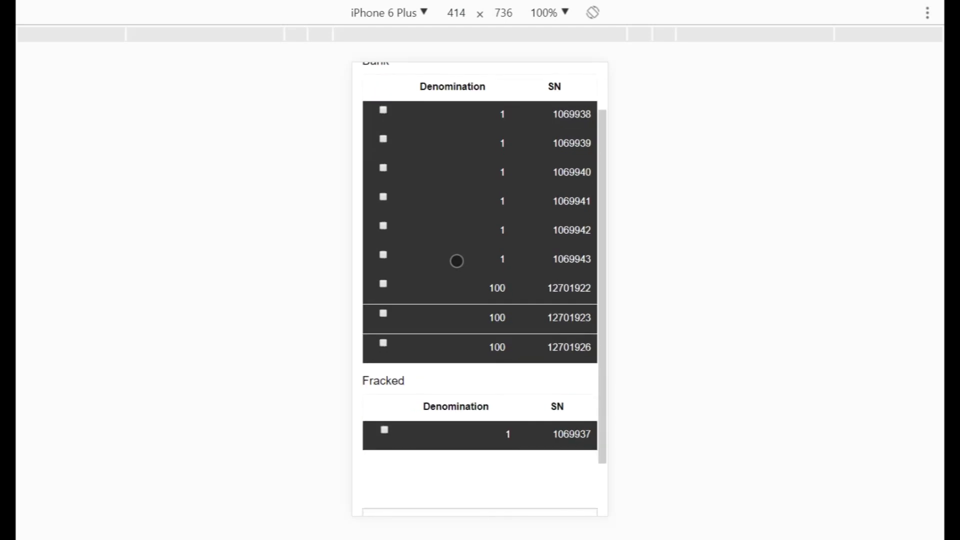
pyautogui.scroll(1, 456, 261)
pyautogui.click(383, 172)
pyautogui.click(383, 200)
pyautogui.click(383, 230)
pyautogui.click(383, 259)
pyautogui.scroll(-2, 400, 294)
pyautogui.scroll(-1, 400, 294)
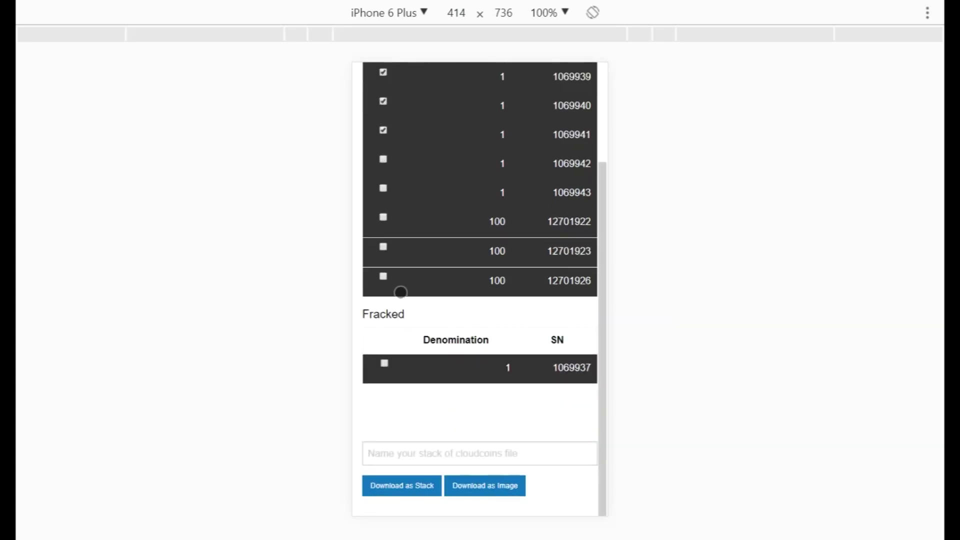
# Tag the export 'Bill' and download it as the stack file 4.CloudCoins.Bill.stack
pyautogui.click(400, 453)
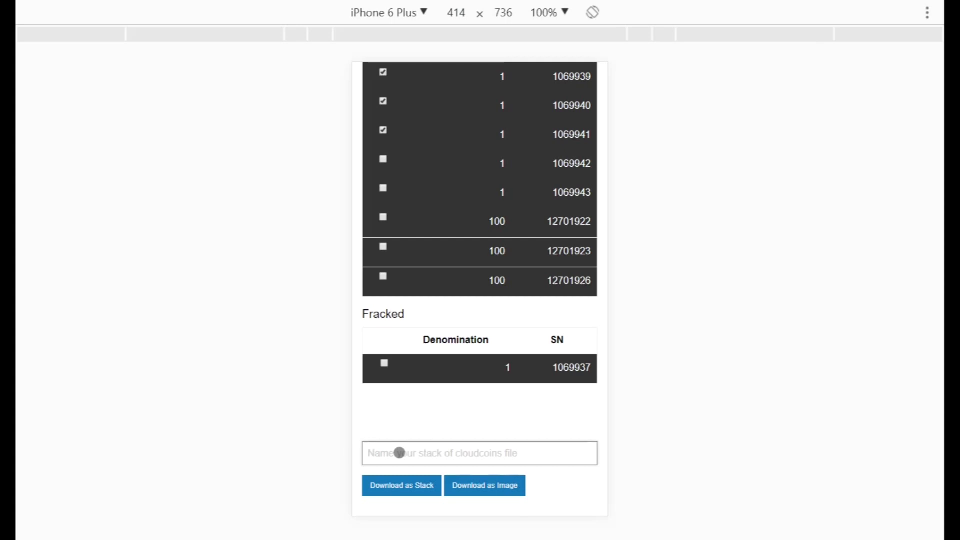
pyautogui.write('Bill')
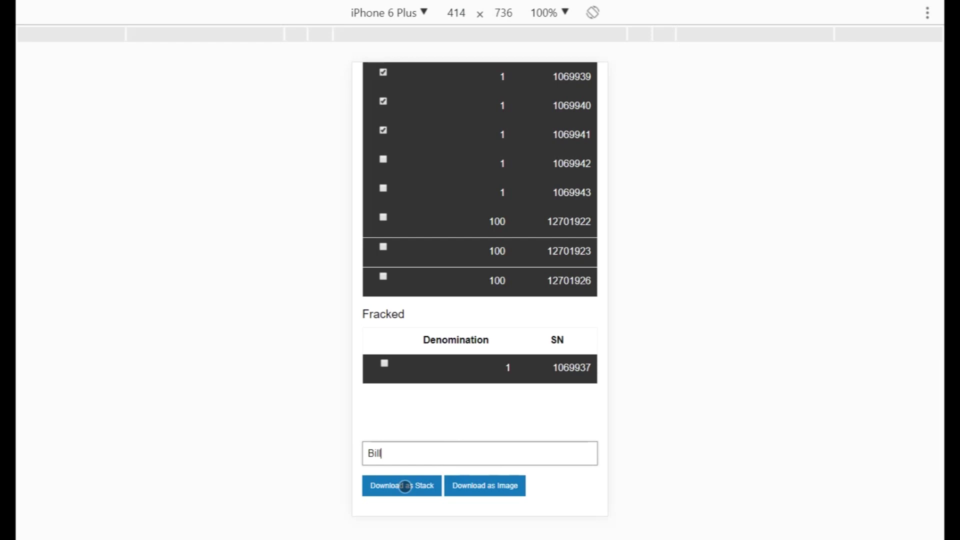
pyautogui.click(405, 486)
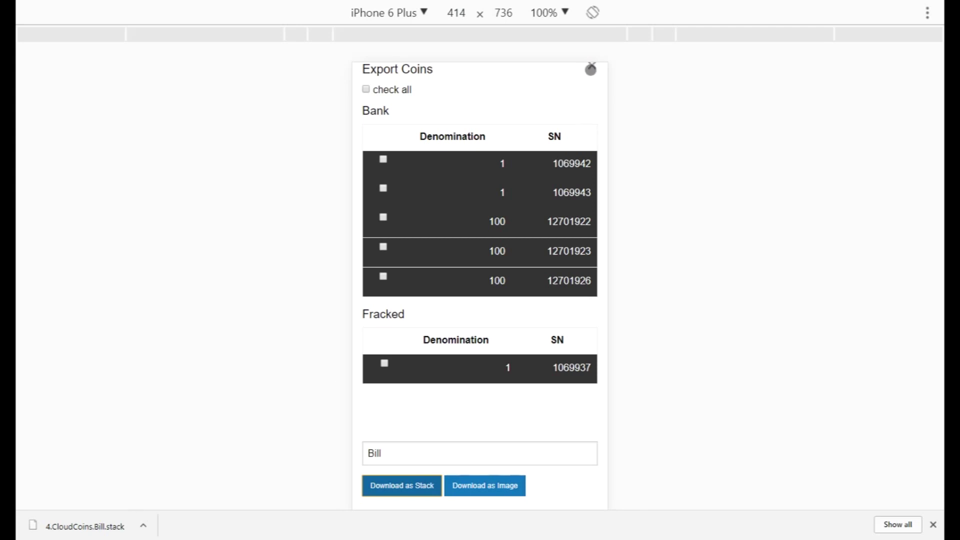
pyautogui.click(590, 70)
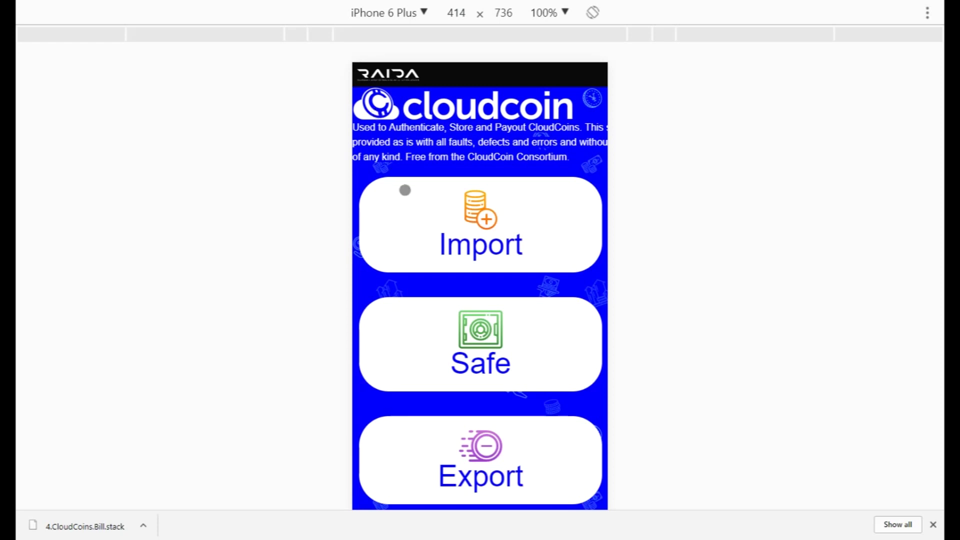
pyautogui.scroll(-2, 398, 277)
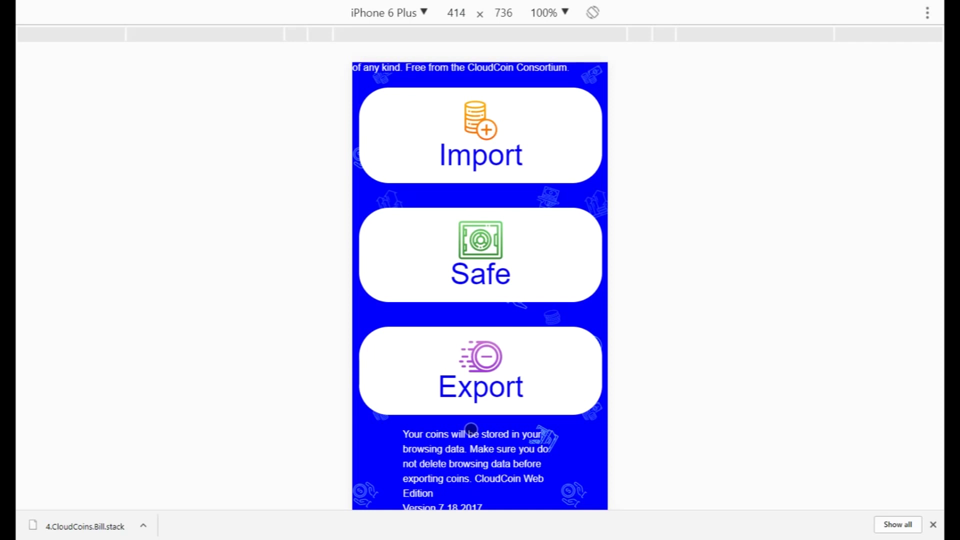
pyautogui.scroll(2, 471, 428)
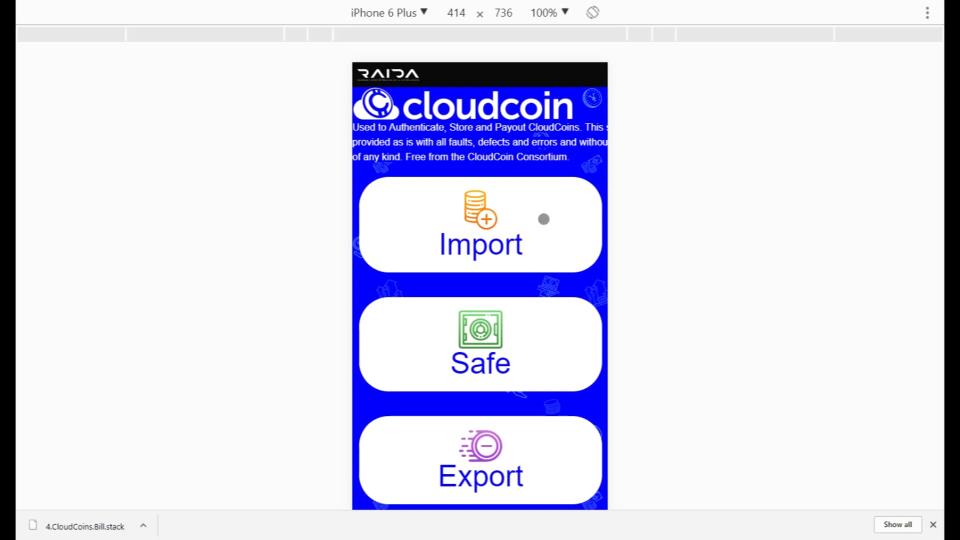
pyautogui.scroll(-2, 543, 219)
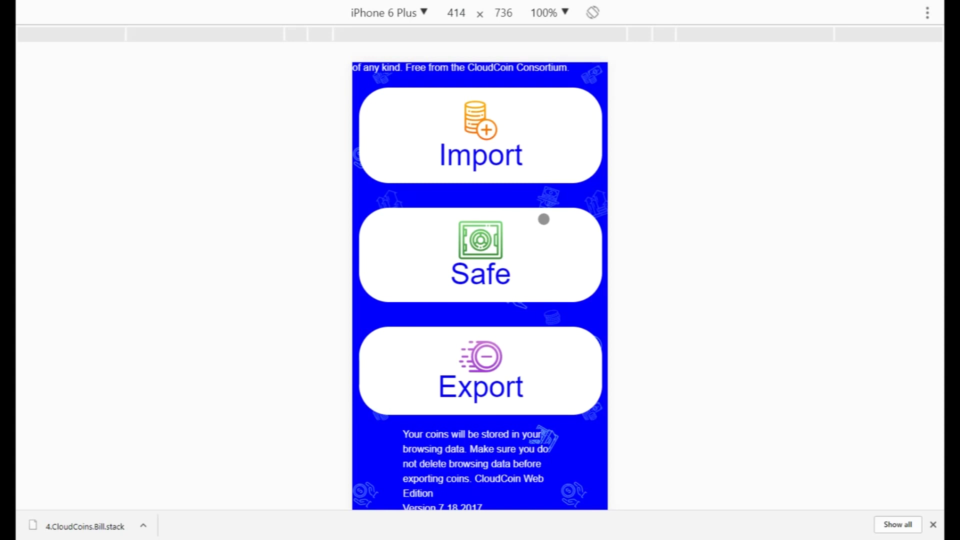